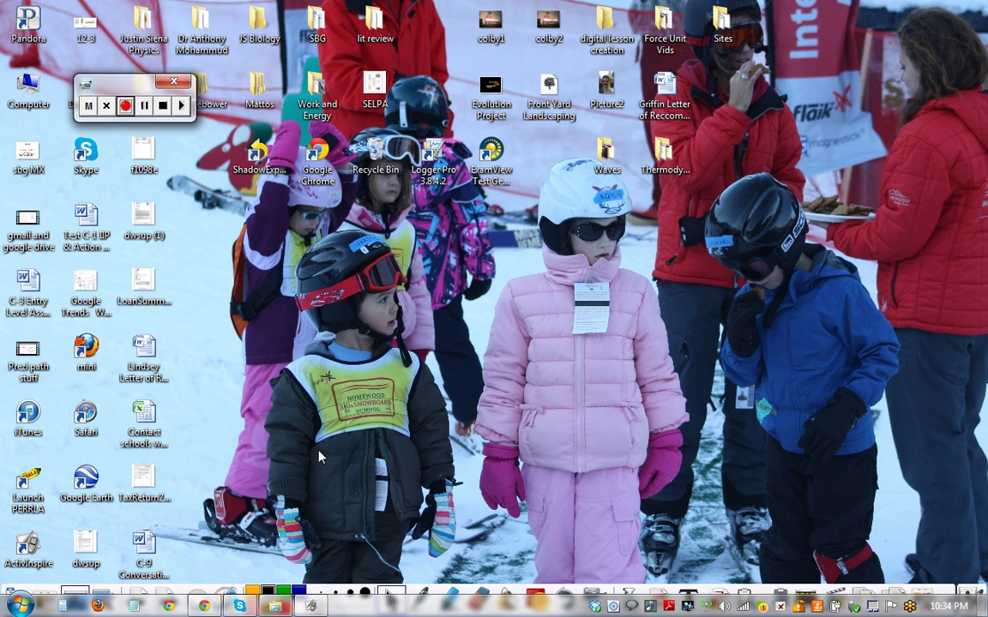
- Switch to Chrome and open the Find & Flip video search on the TED-Ed site
click(204, 606)
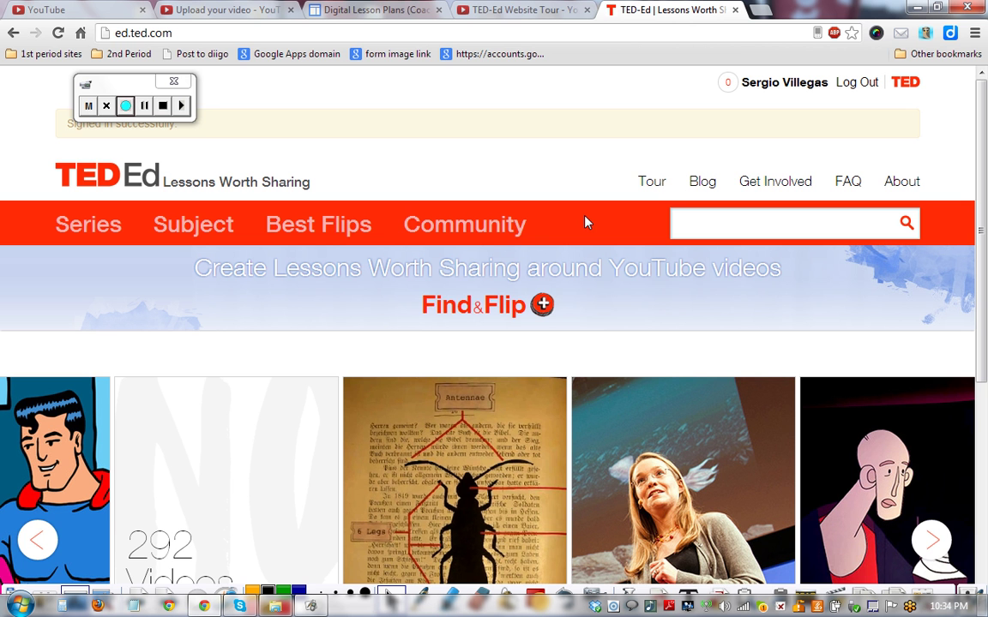
click(542, 305)
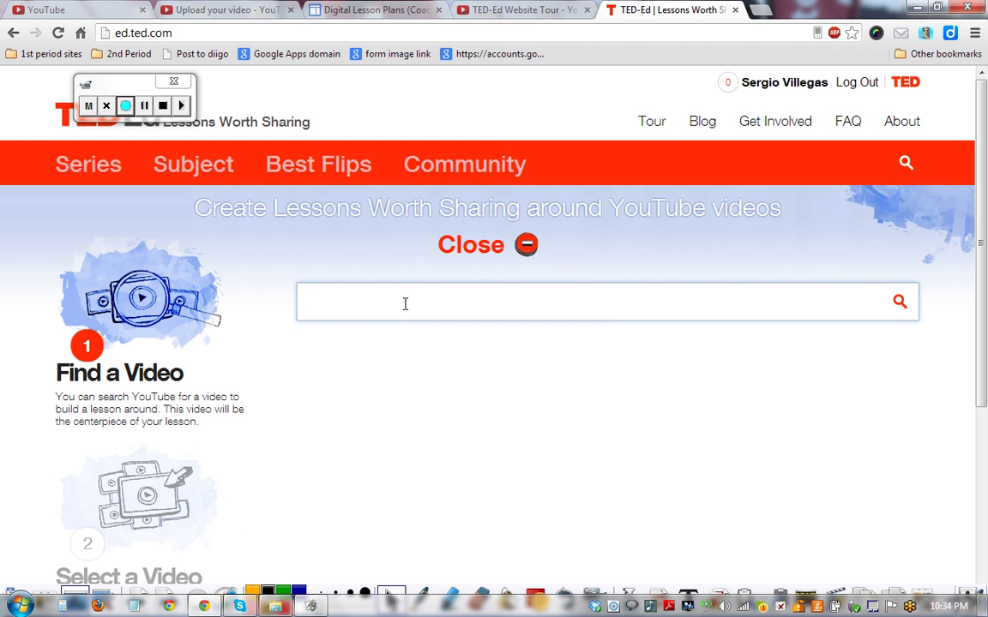
- Open the featured interview with the high school student who spoke out of his heart from the YouTube home page
click(92, 8)
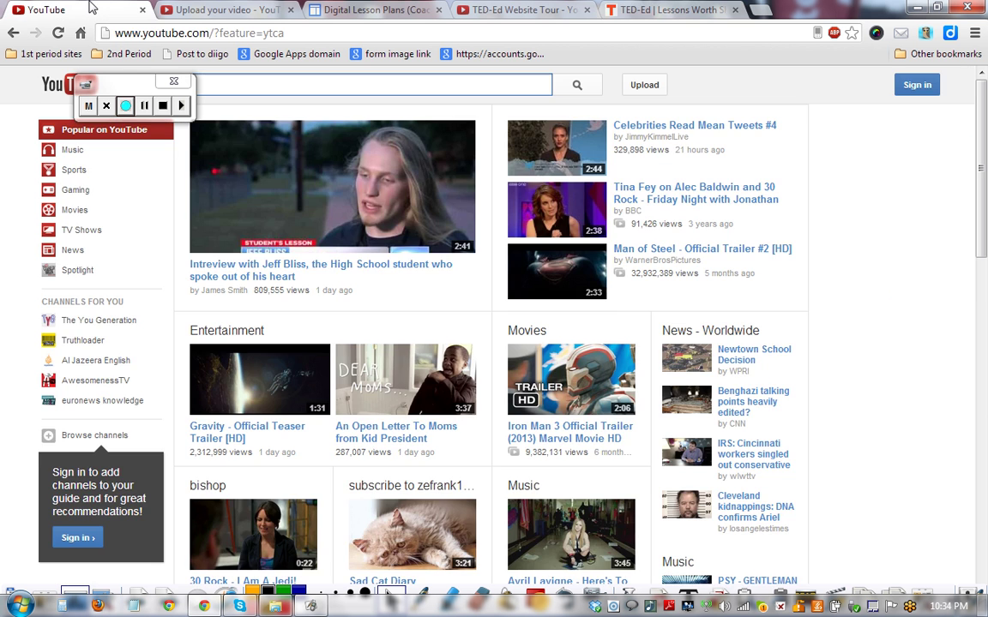
click(345, 271)
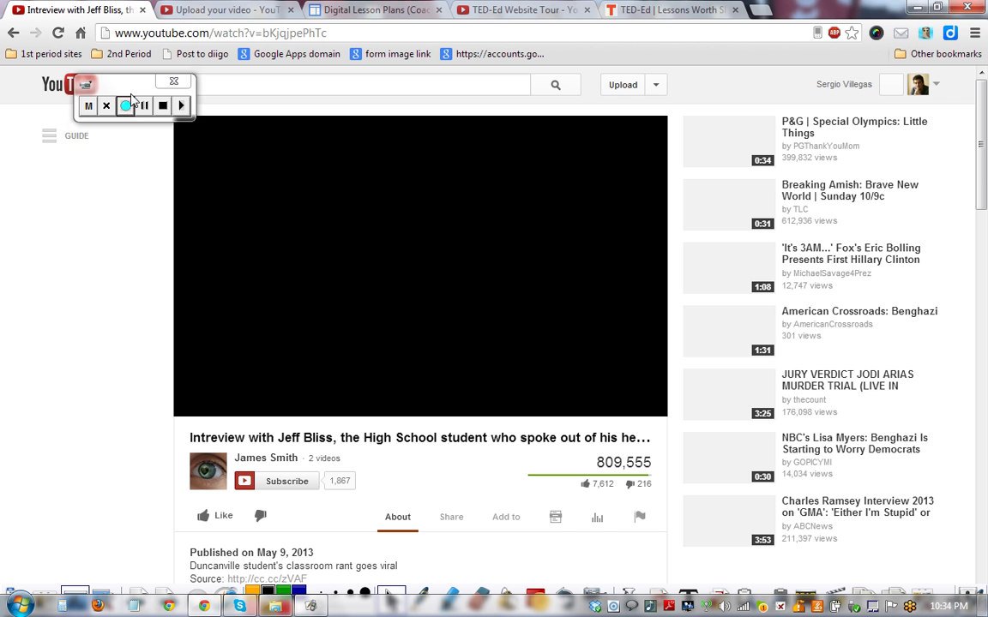
click(129, 100)
drag(133, 100, 49, 102)
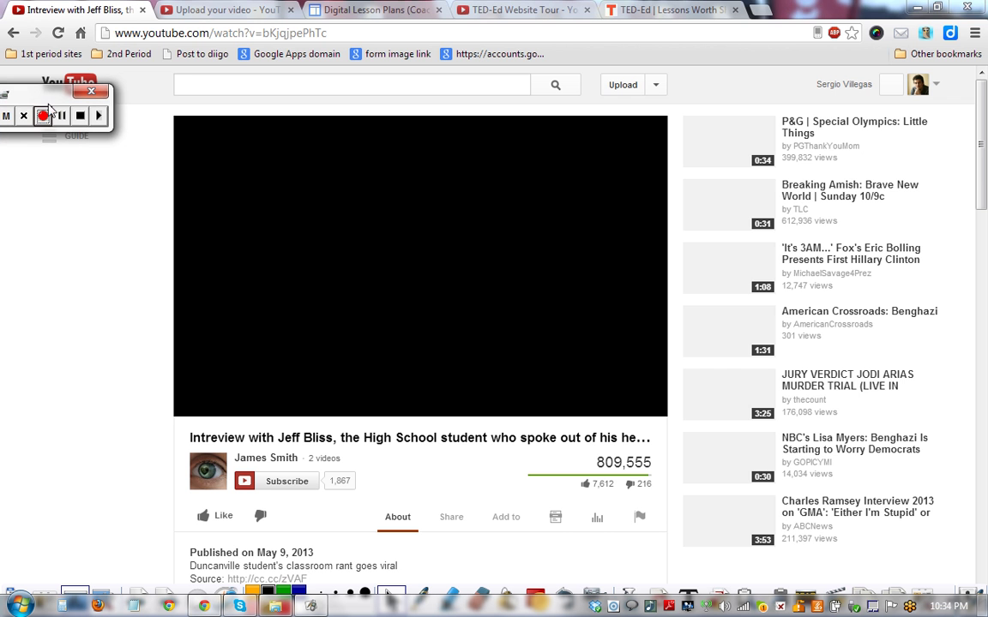
- Pause the interview video and copy its full web address
click(235, 34)
right_click(235, 34)
click(267, 102)
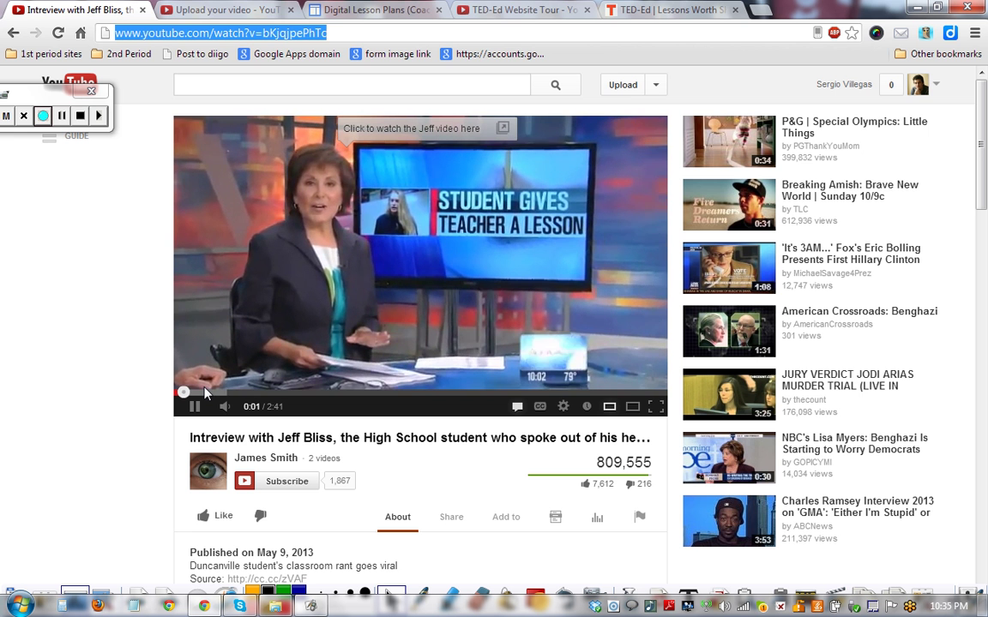
click(194, 408)
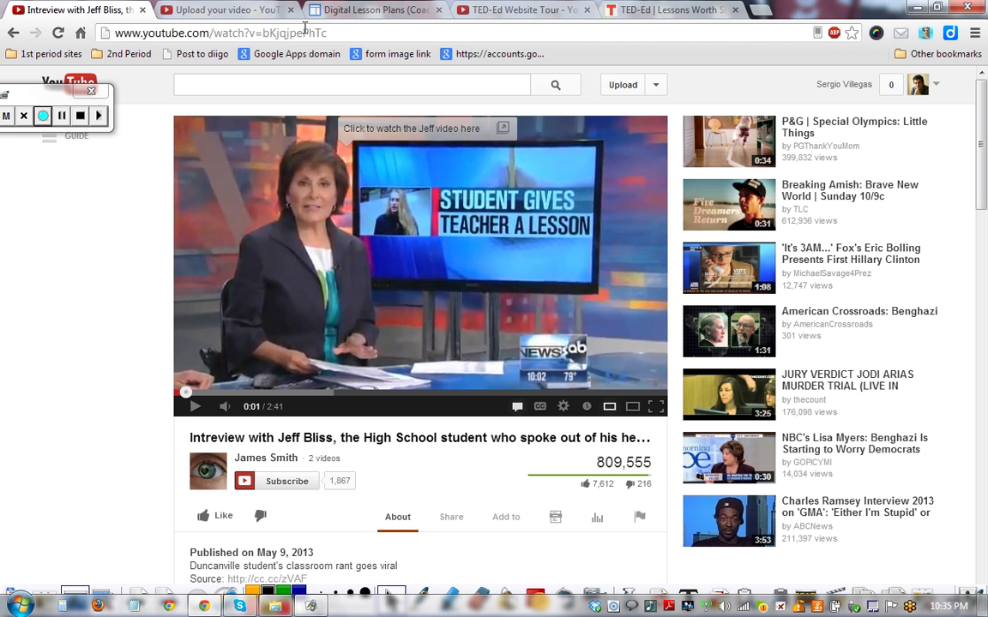
click(331, 33)
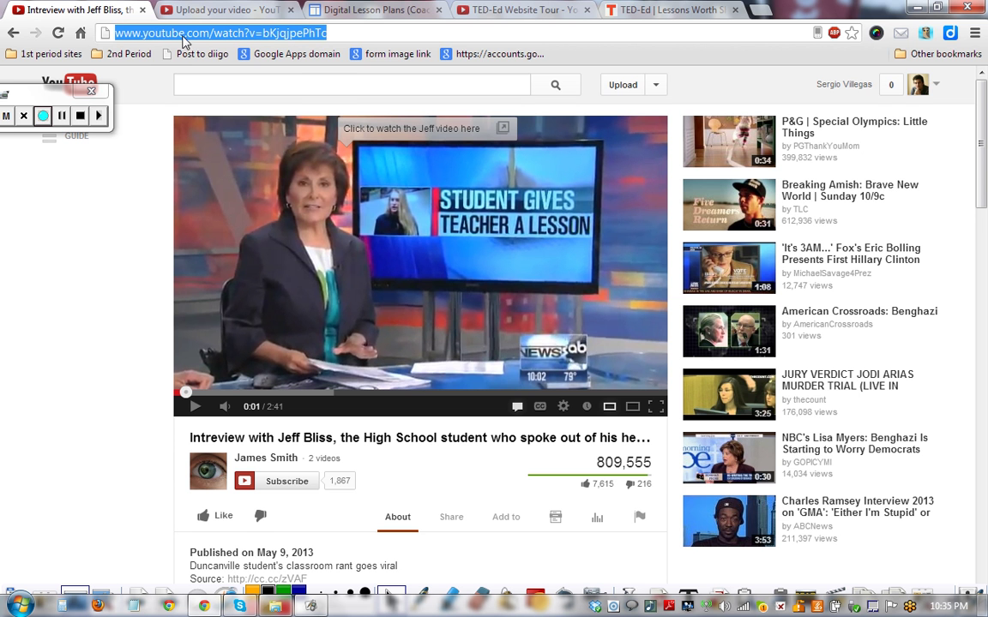
right_click(182, 39)
click(211, 113)
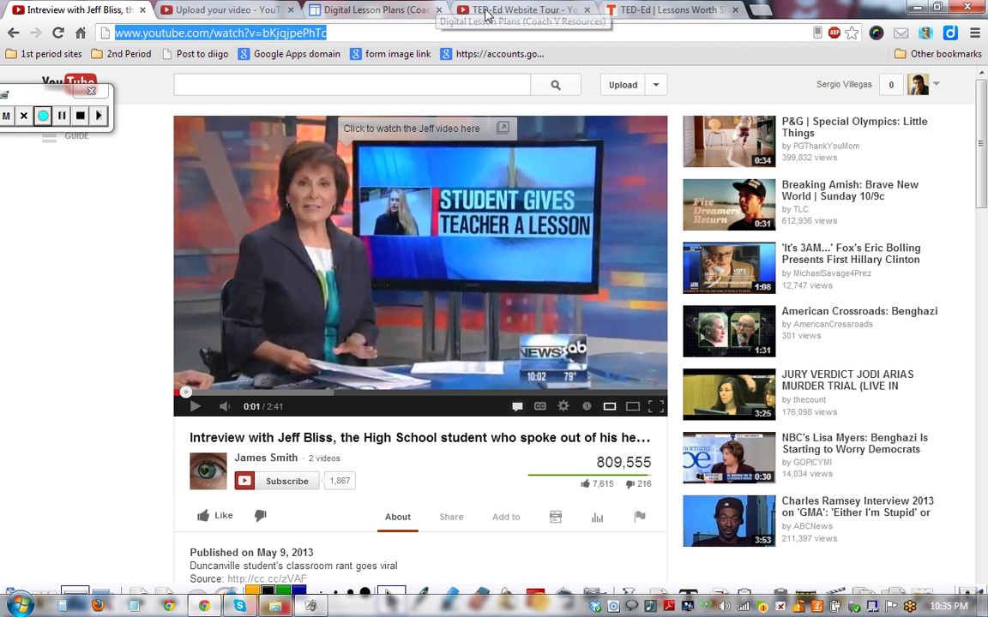
- Search for the video in TED-Ed's Find & Flip using the copied YouTube address
click(621, 9)
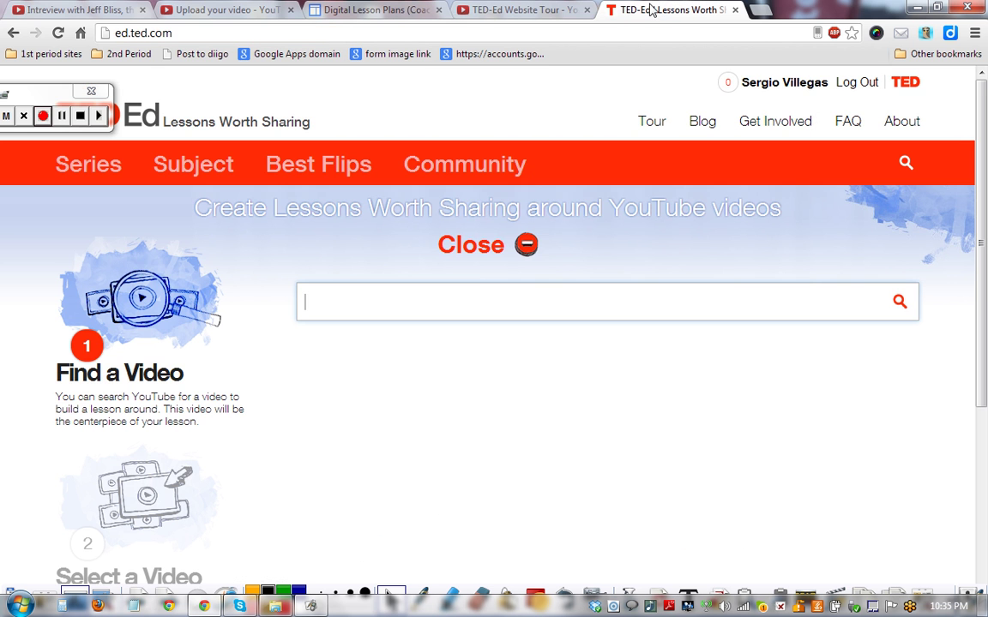
right_click(474, 295)
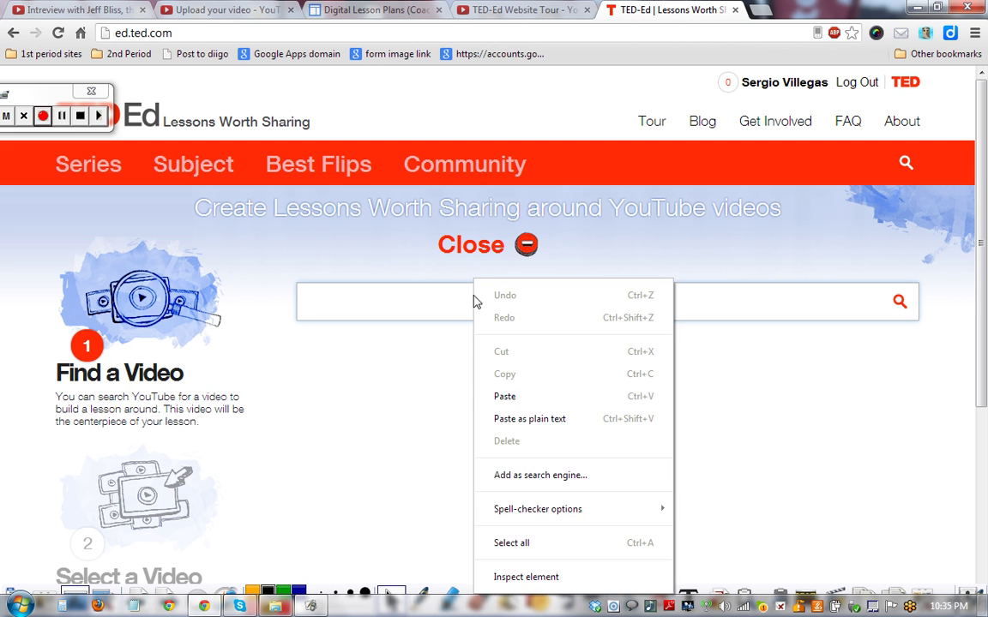
click(505, 395)
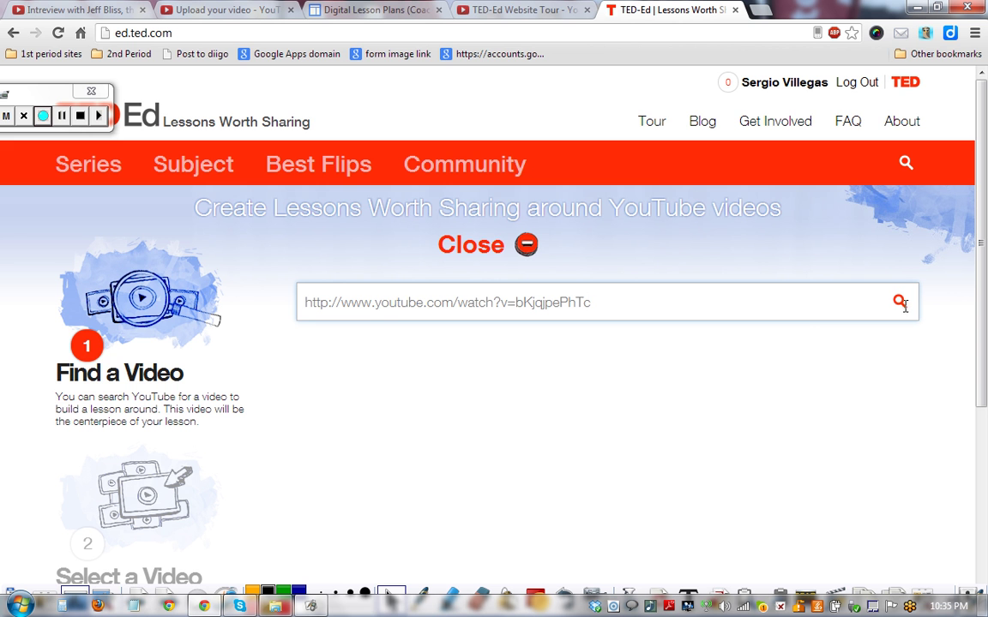
key(Return)
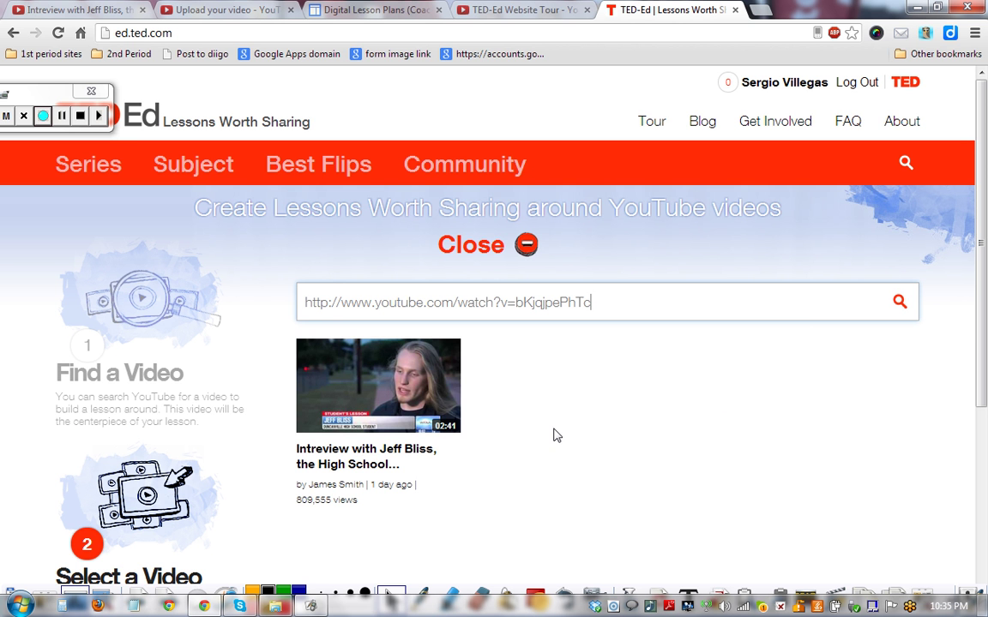
- Select the found interview video and flip it to create a lesson from it
drag(984, 117, 984, 146)
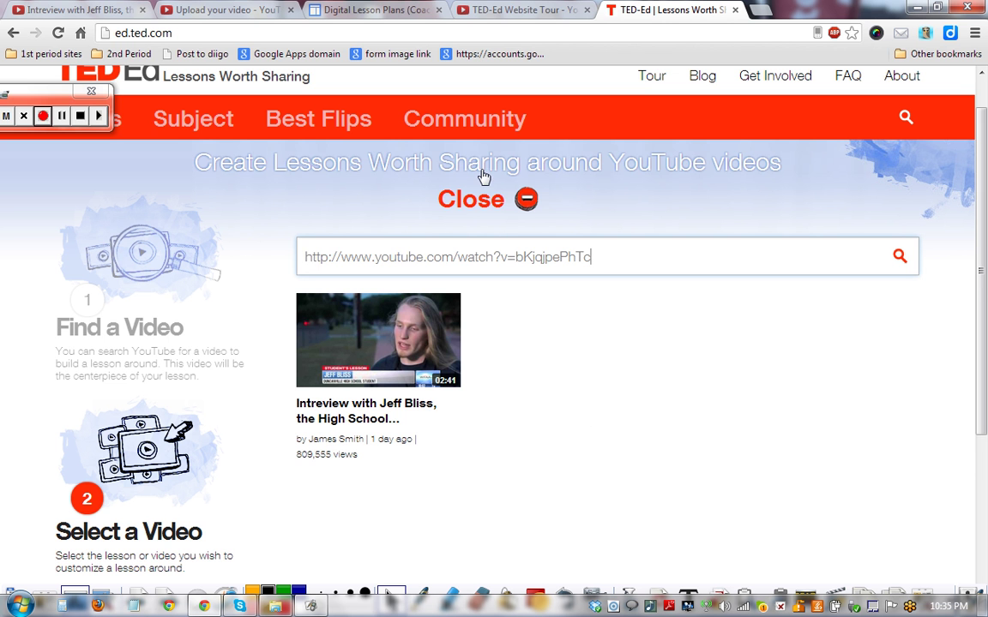
drag(983, 273, 980, 377)
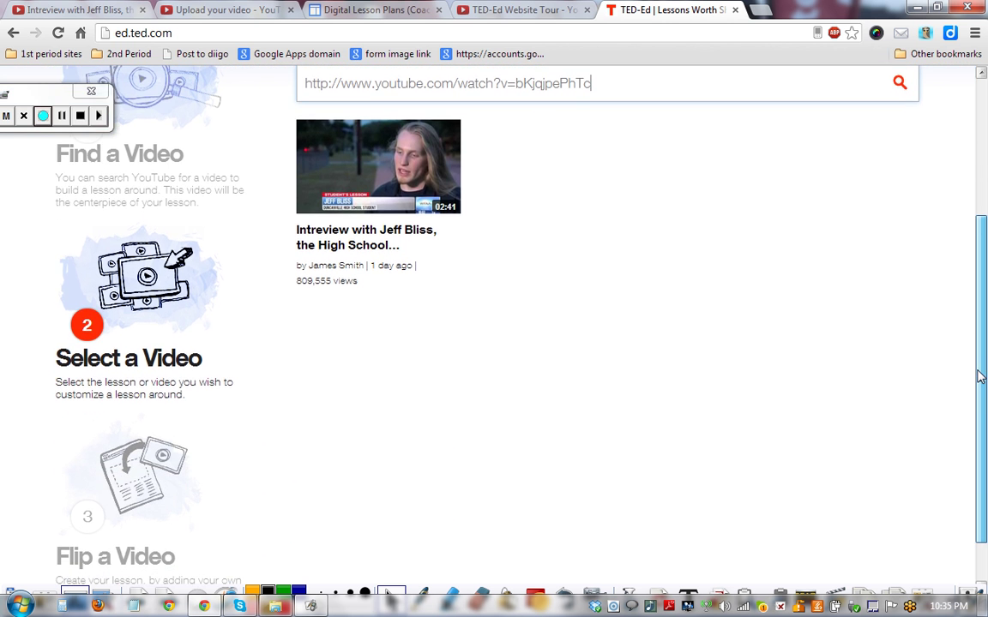
click(385, 187)
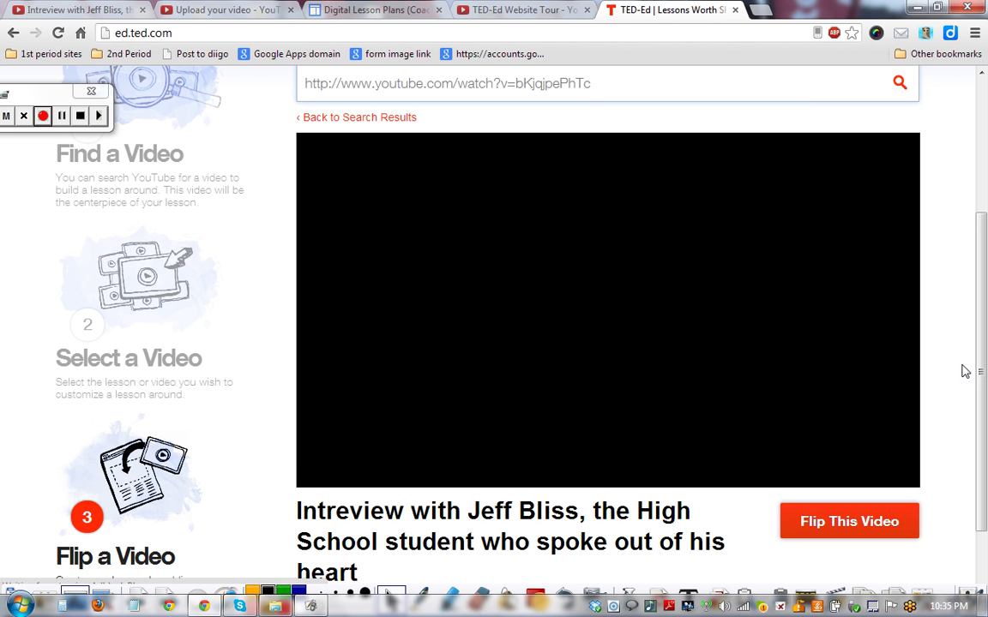
scroll(983, 324, down, 1)
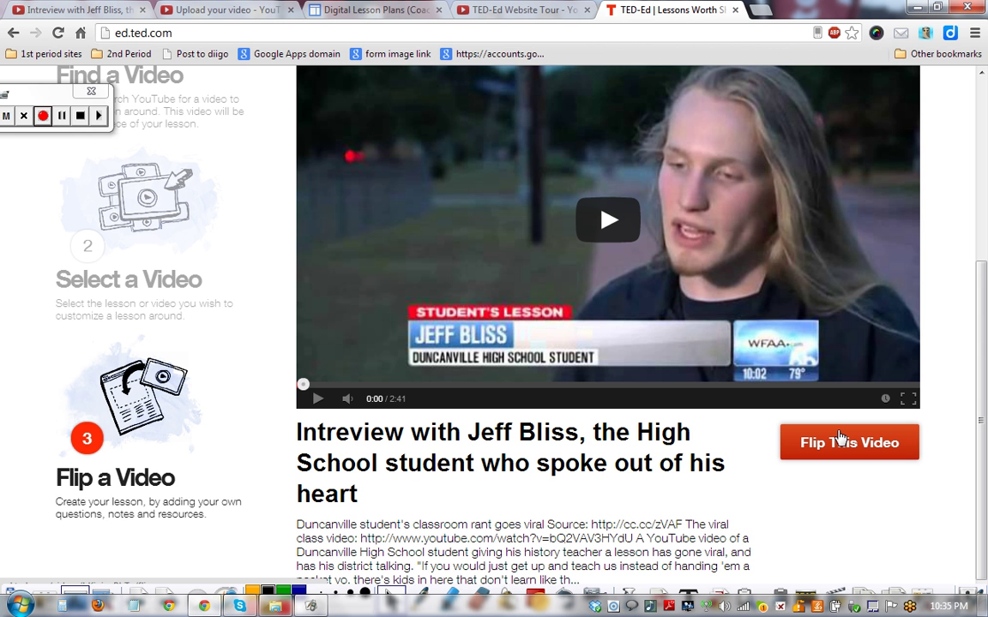
click(840, 438)
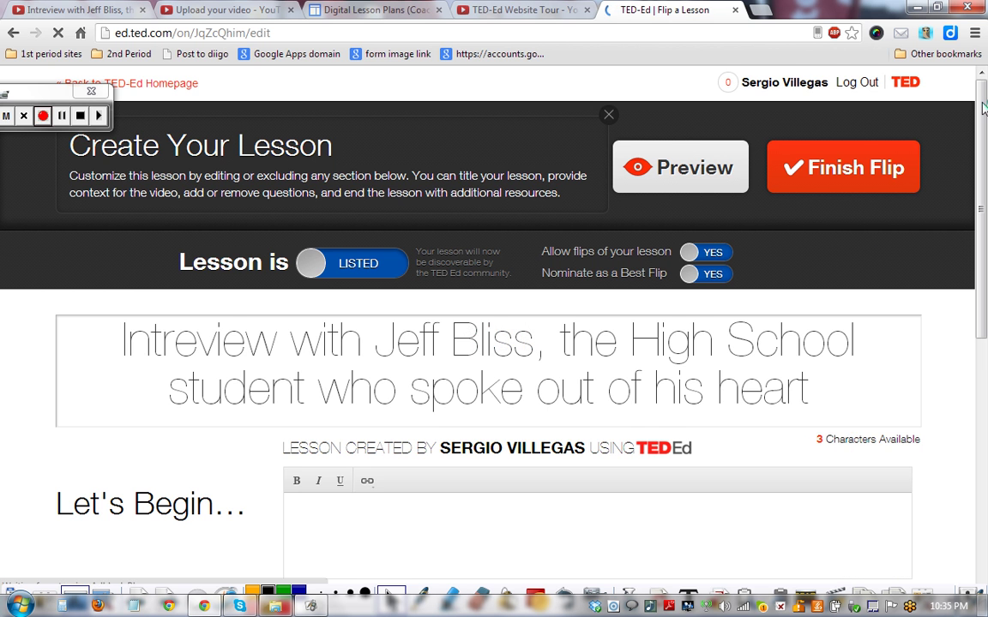
- Try switching off flips of the lesson and its Best Flip nomination, and restore both options to Yes
scroll(983, 129, down, 1)
scroll(983, 128, down, 1)
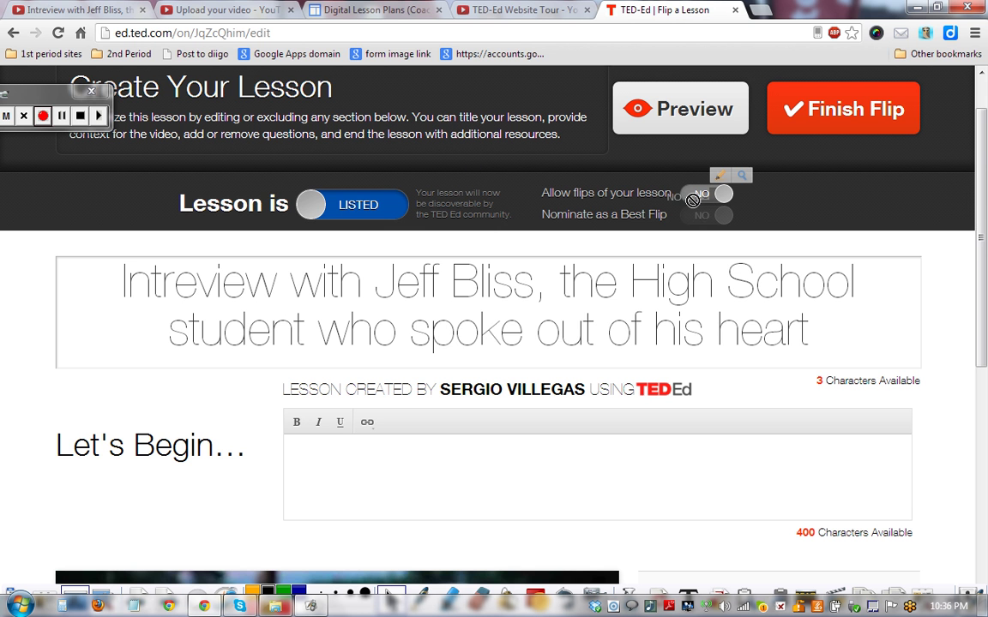
click(725, 195)
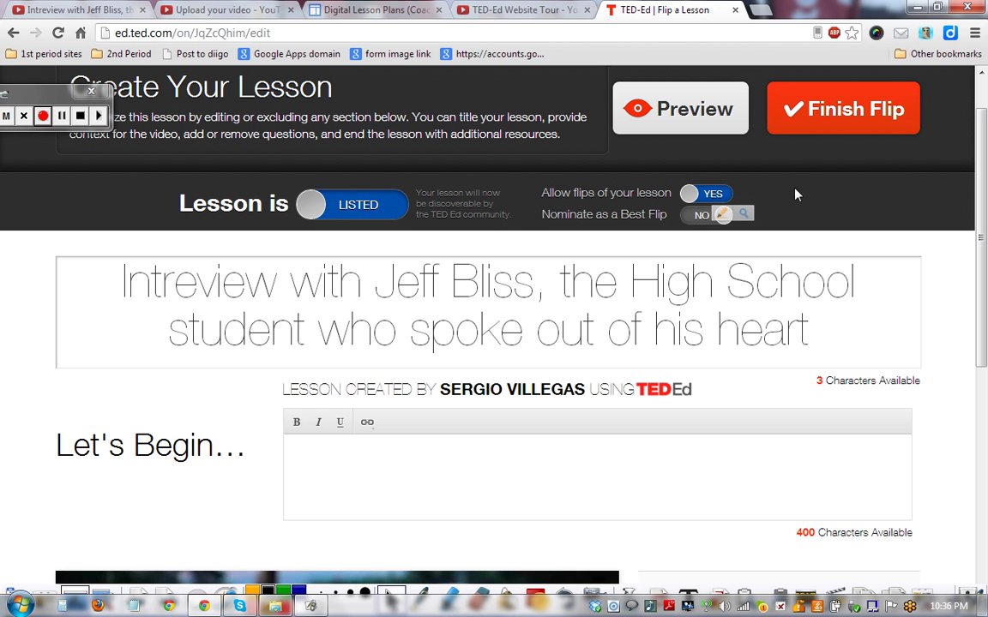
click(708, 220)
mouse_move(985, 162)
mouse_down()
mouse_move(986, 189)
mouse_move(986, 166)
mouse_up()
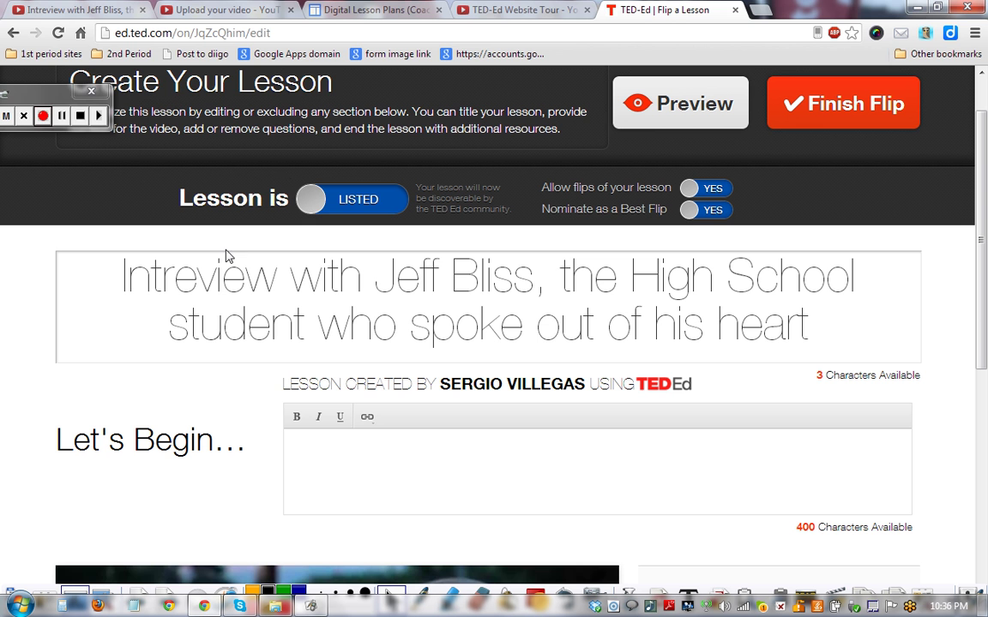
drag(45, 98, 53, 182)
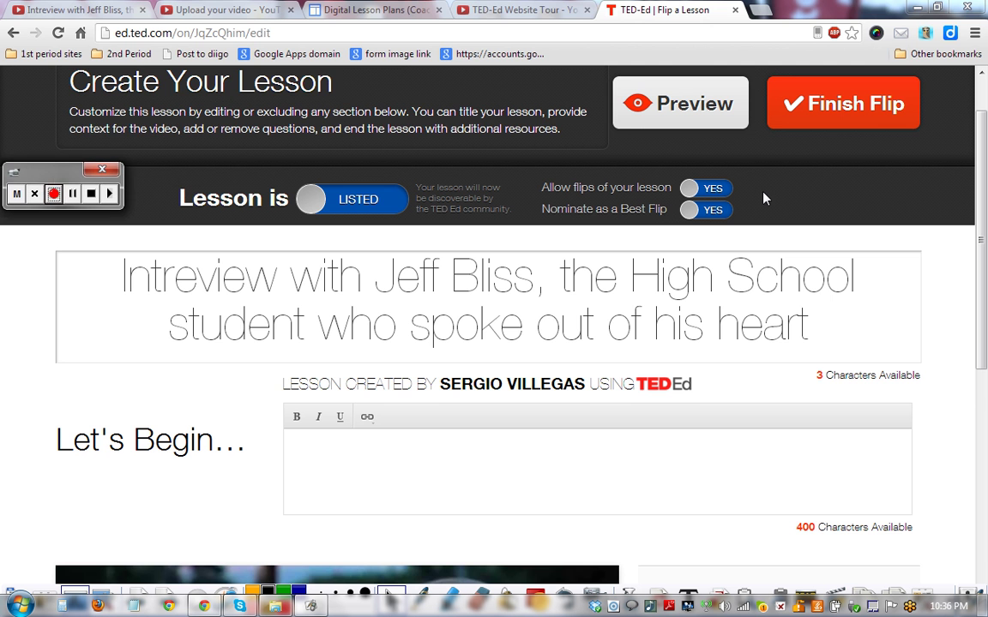
scroll(837, 234, down, 1)
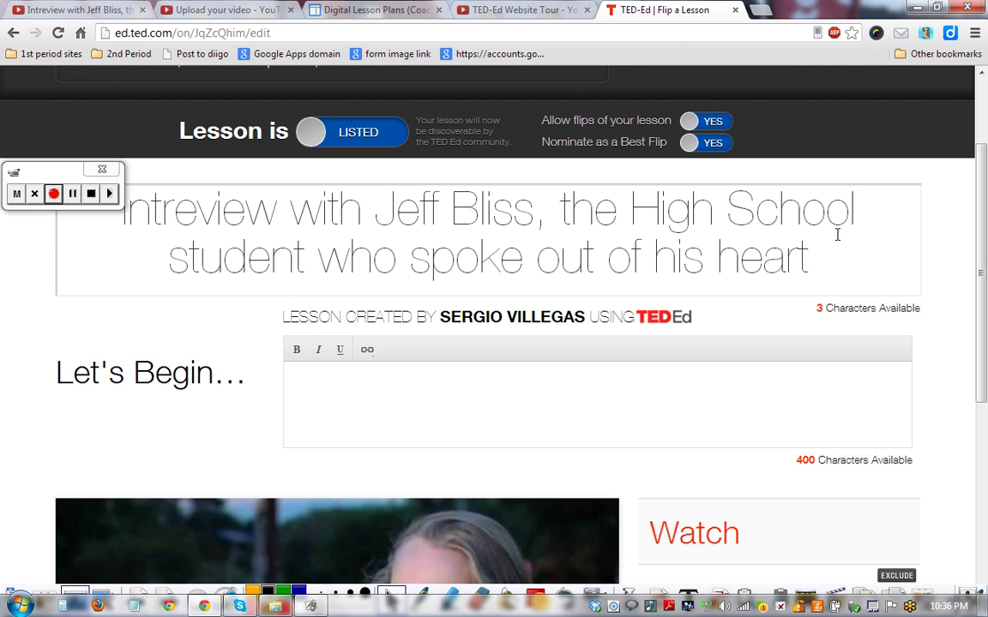
drag(836, 238, 592, 262)
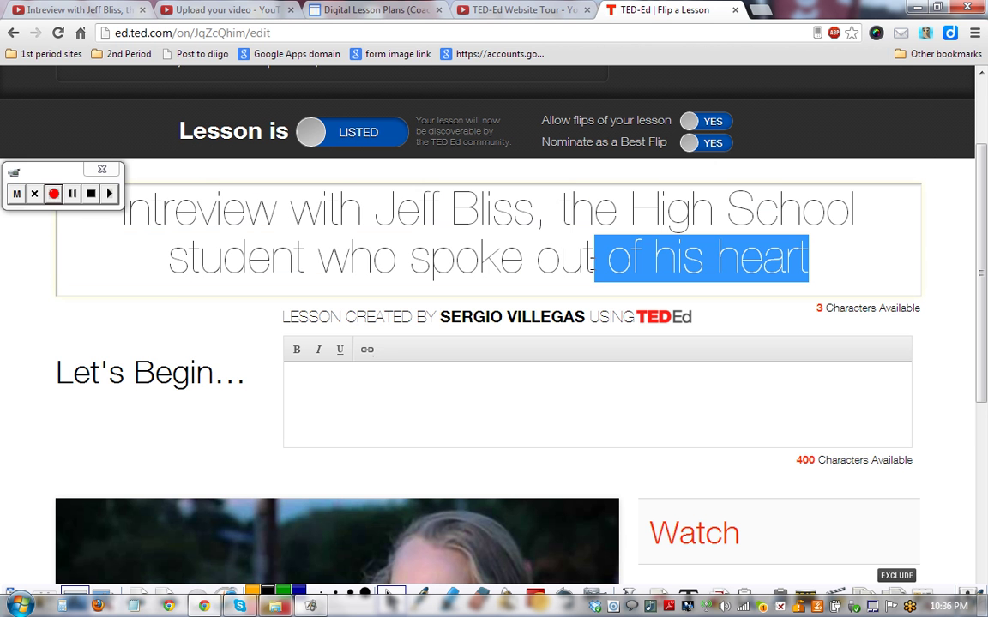
- Start the Let's Begin text with "objectives: by the end of this lesson you will be able to...."
click(617, 379)
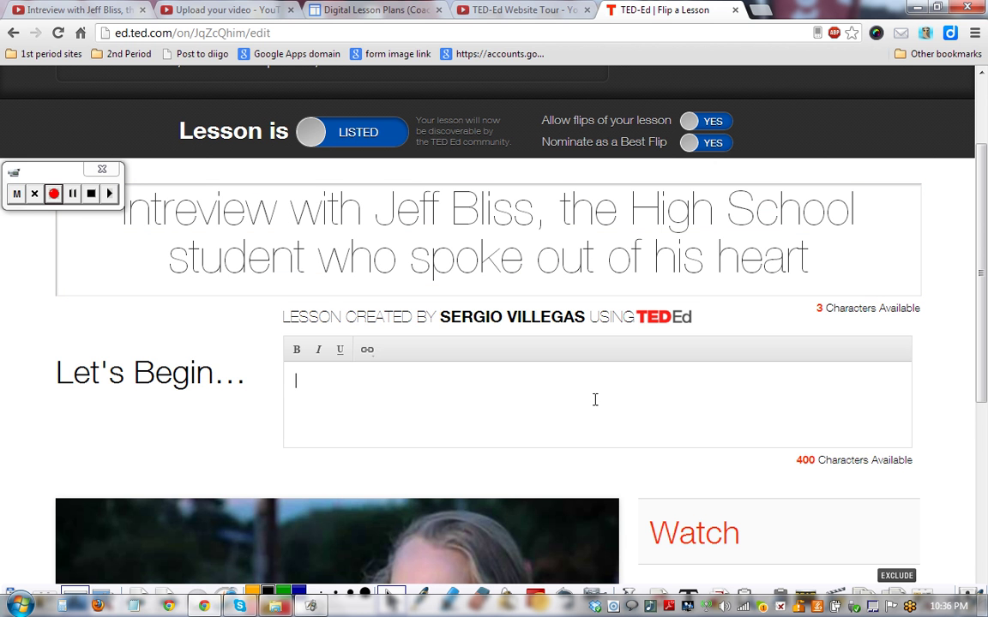
text(objectives:  by the en)
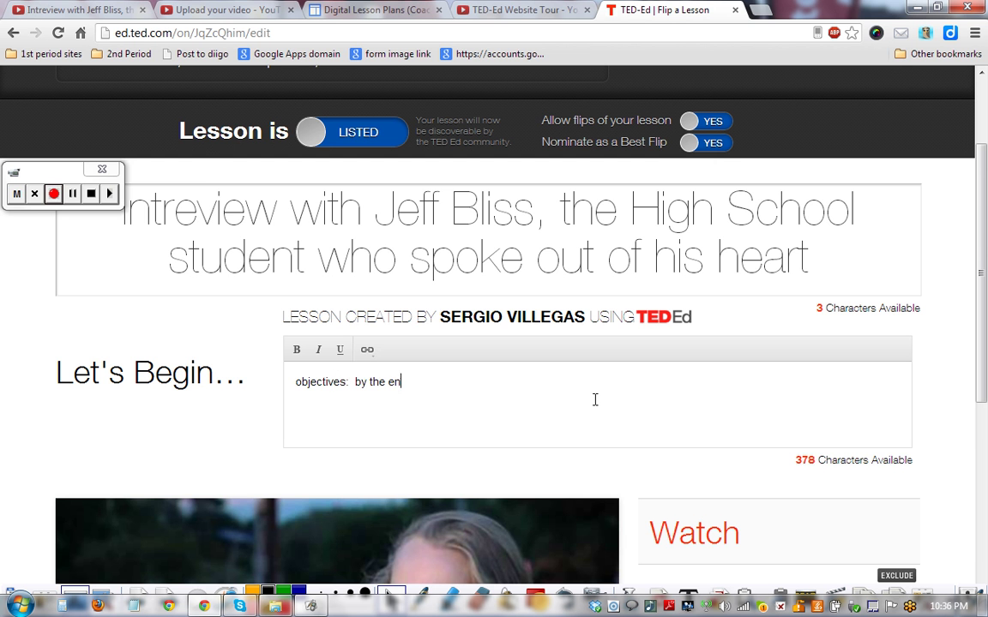
text(d of this lesson you will be )
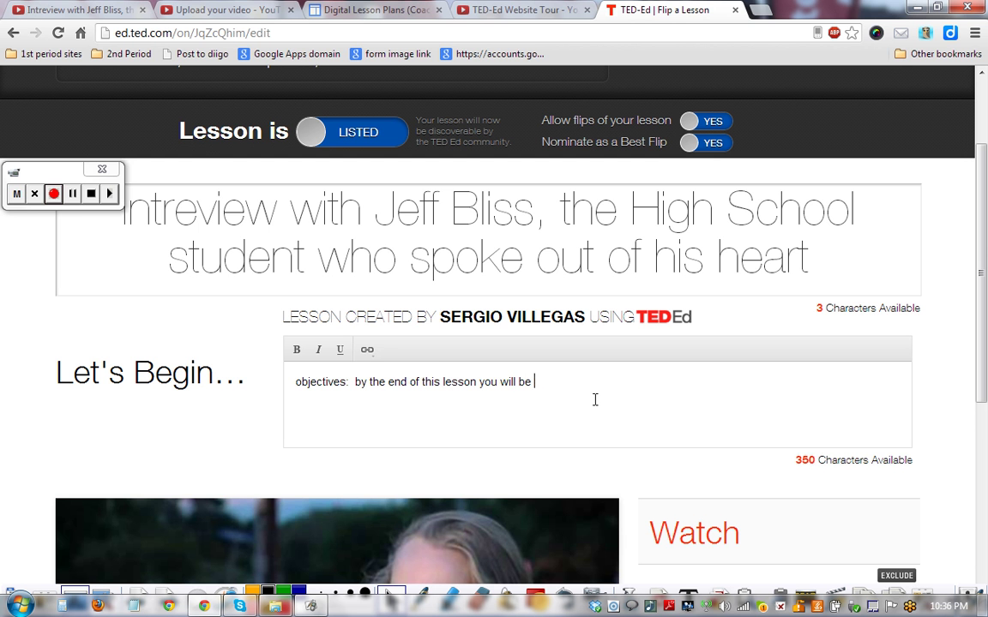
text(able to....)
- Below the objectives, leave blank space and add the line "In order to access this lesson you need to know...."
key(Return)
key(Return)
key(Return)
text(If you)
key(BackSpace)
key(BackSpace)
key(BackSpace)
key(BackSpace)
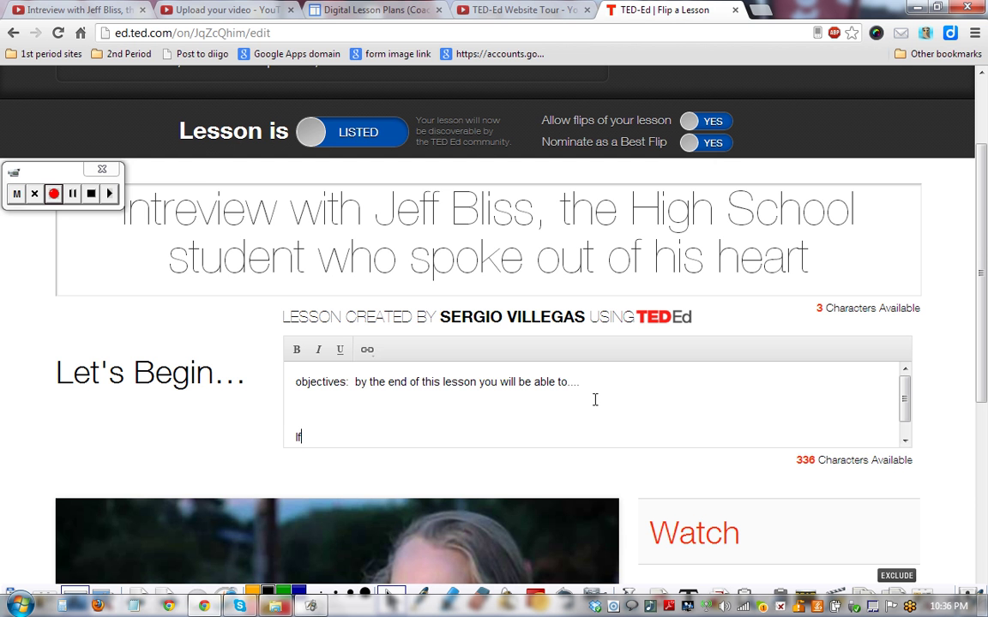
text(order to acces s)
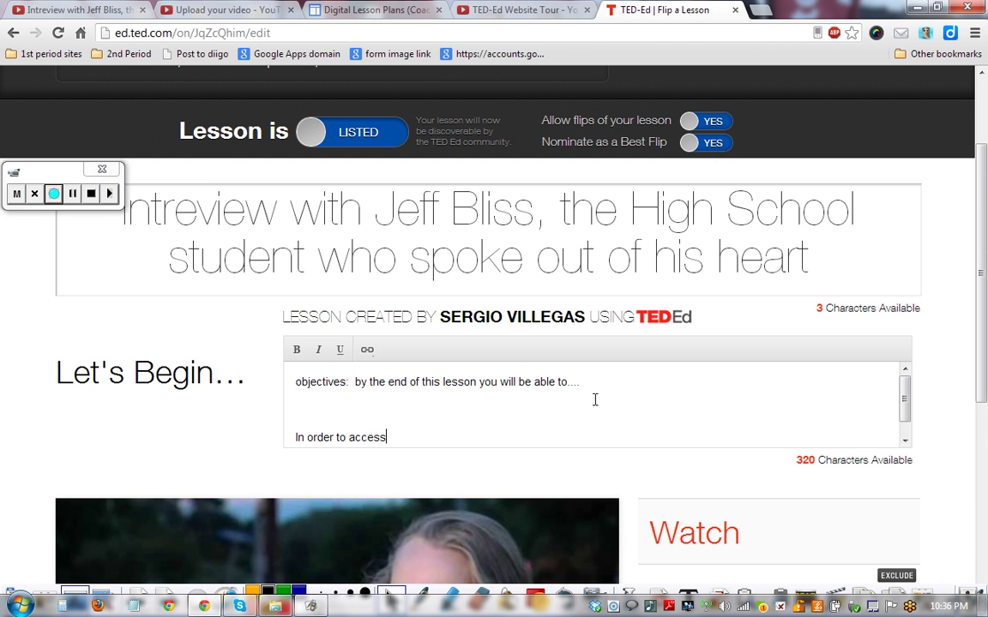
text( this lesson you)
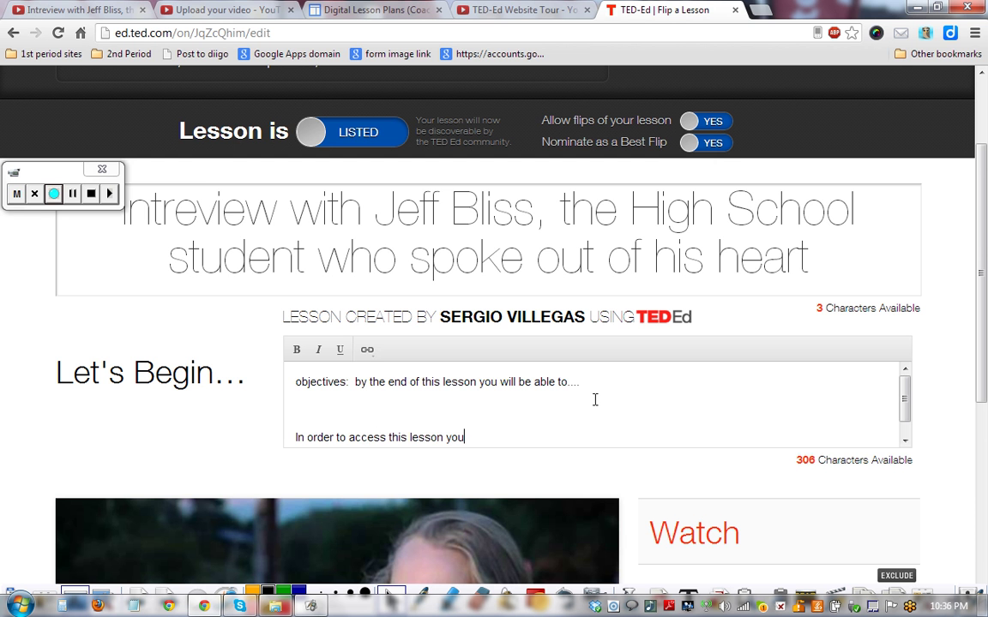
text( need to know....)
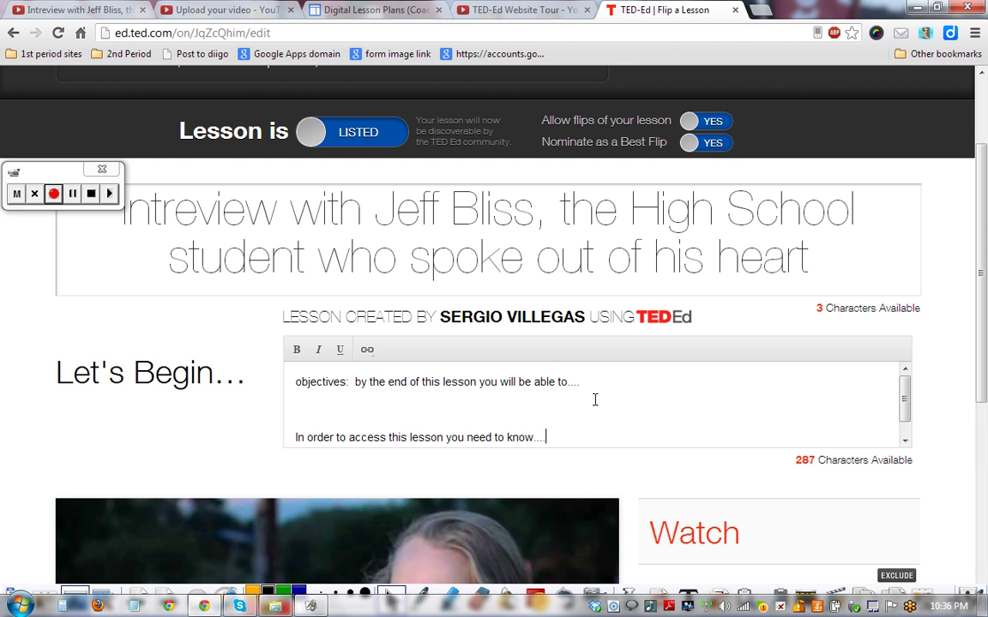
- Add a further line to the Let's Begin text reading "If you are not ready go here..."
key(Return)
text(If you are )
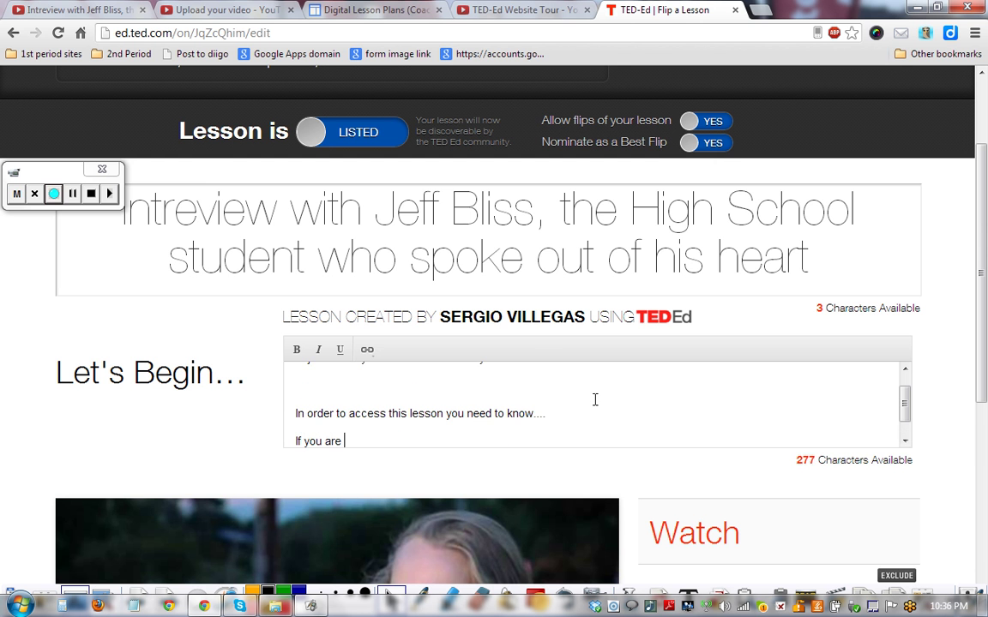
text(not ready go here.)
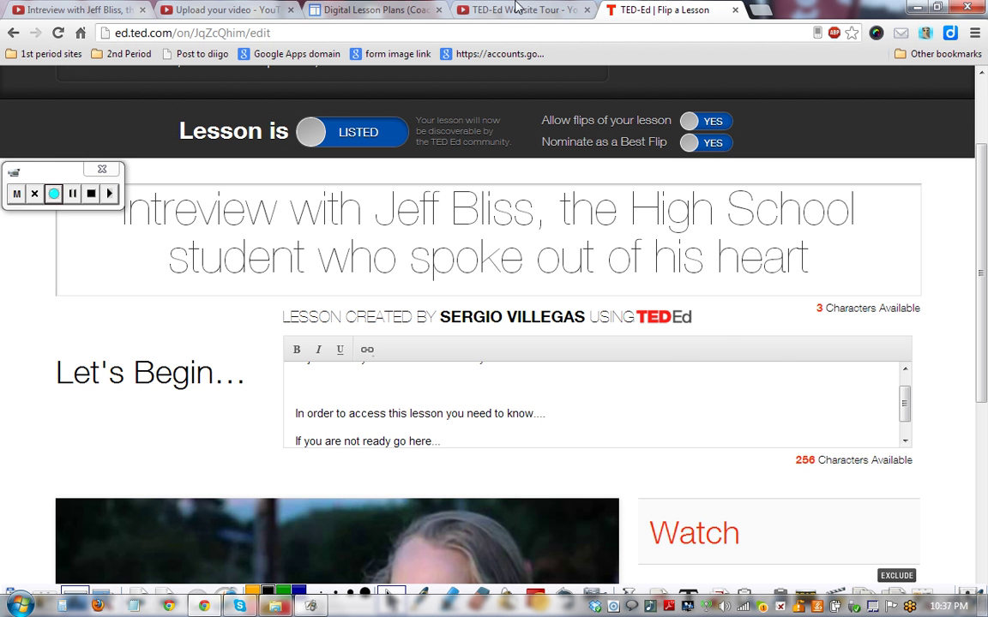
- Move the TED-Ed Website Tour tab to the end and open youtube.com in a new browser tab
drag(515, 9, 733, 11)
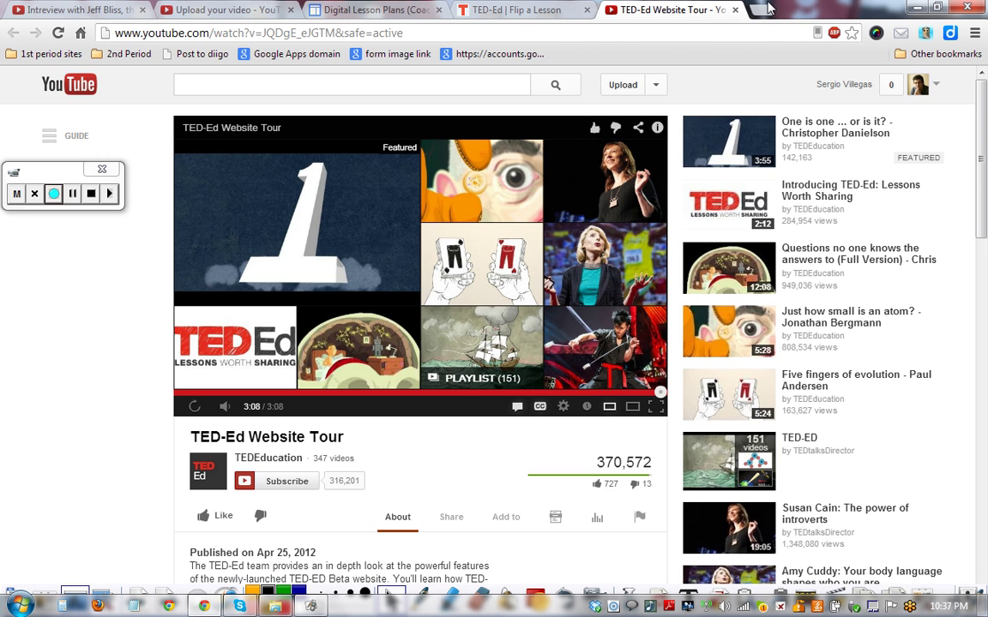
click(759, 10)
text(youtube.com)
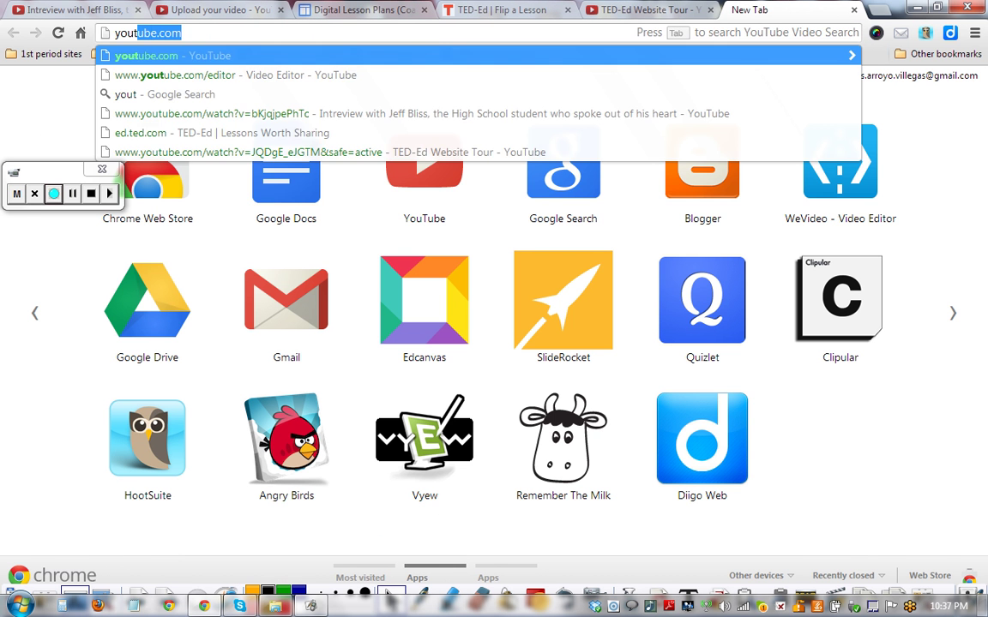
key(Return)
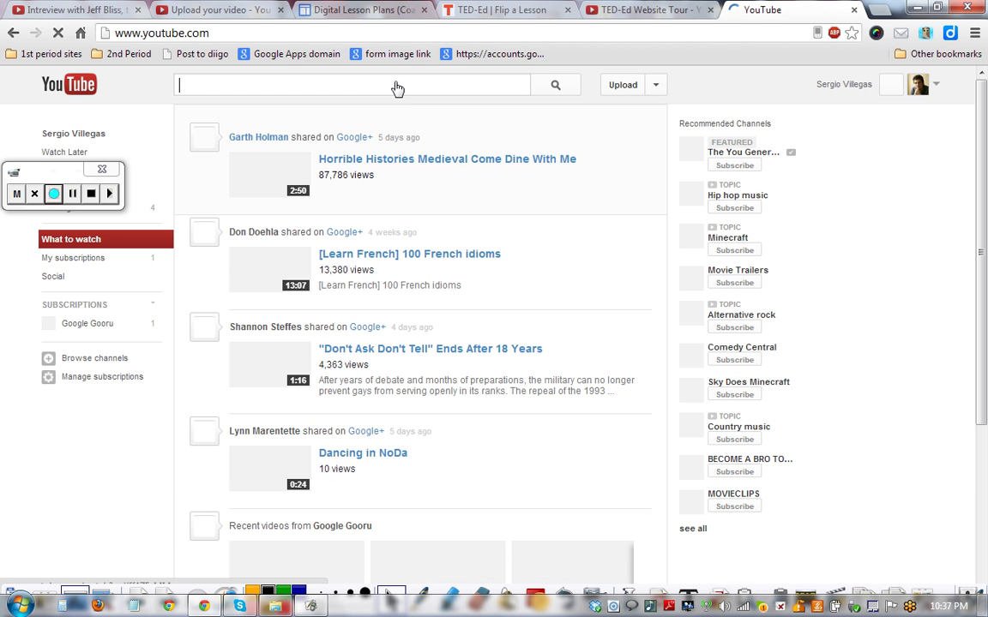
- Search YouTube for "student mad at teacher at duncanville" and open the video "Student mad at teacher at Duncanville high"
click(397, 85)
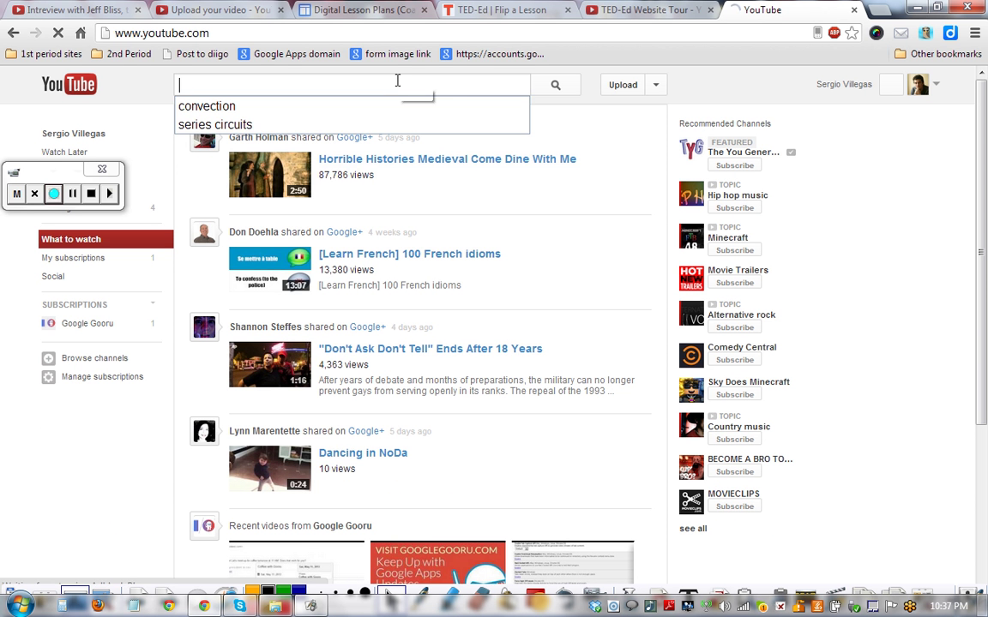
text(student r)
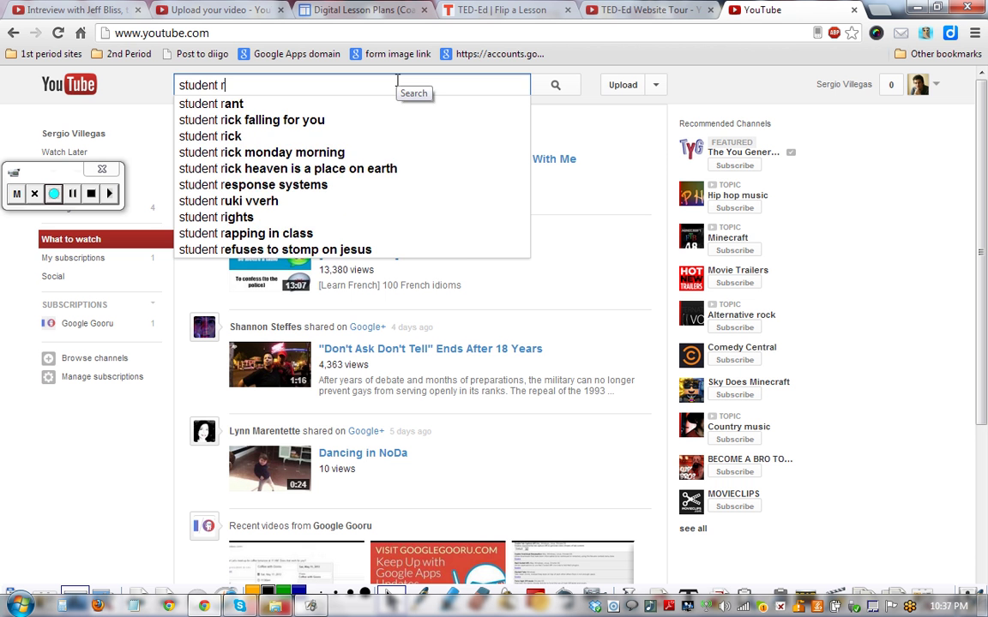
key(BackSpace)
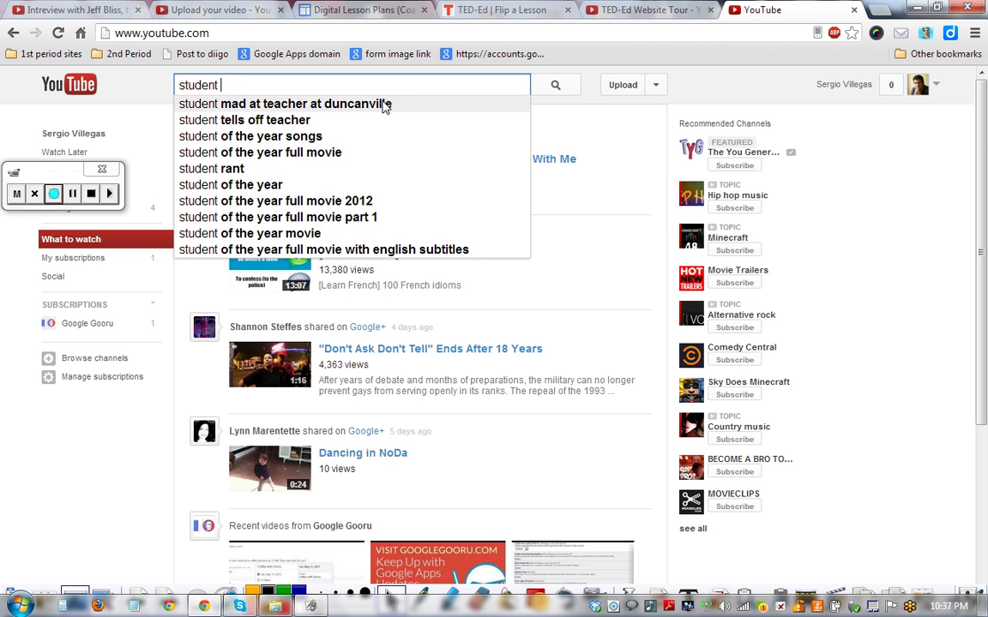
click(386, 103)
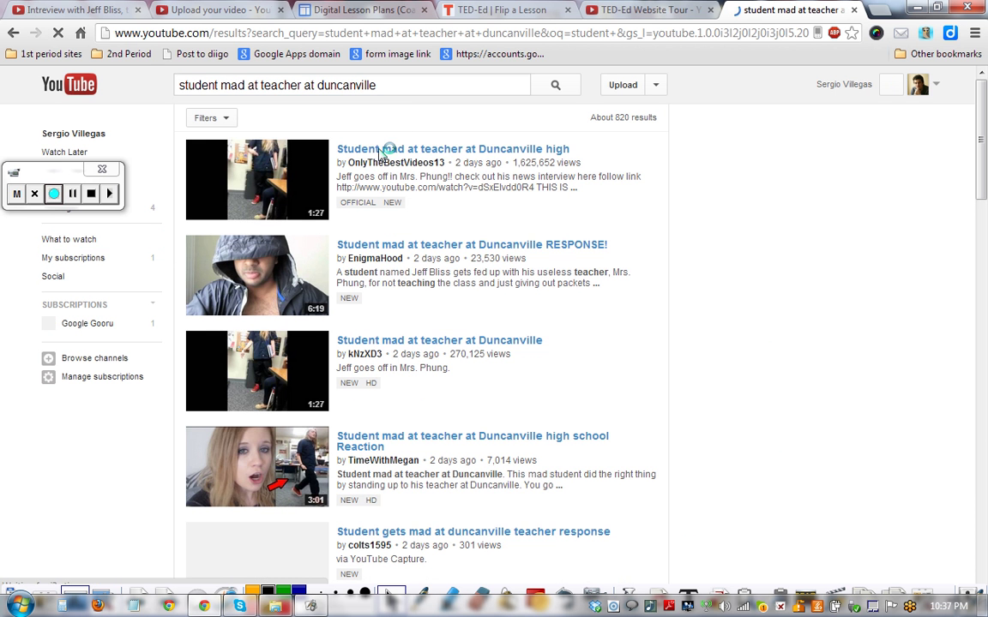
click(388, 151)
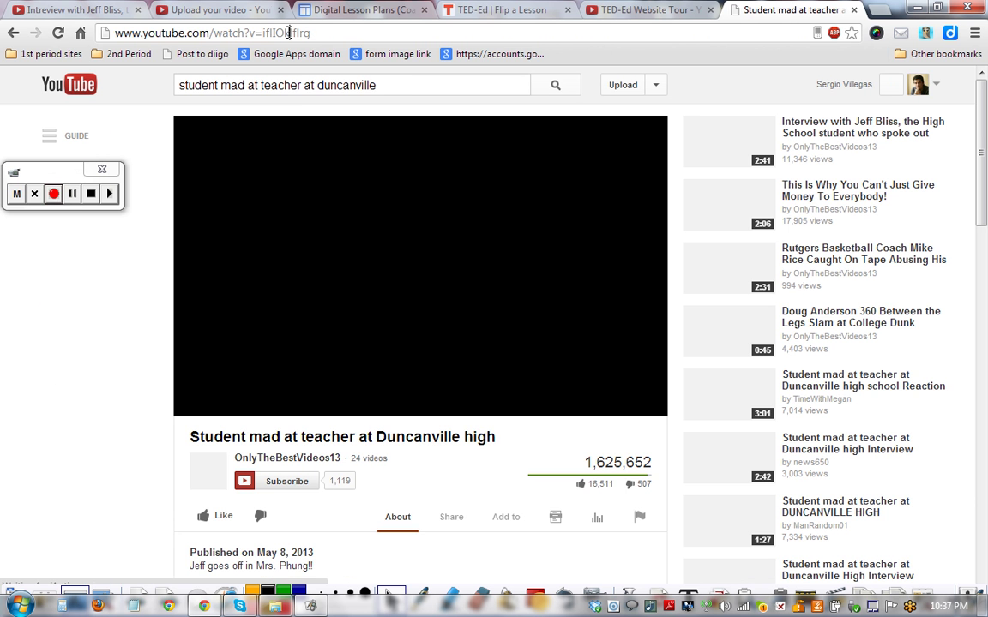
- Copy the video's web address, close its page and return to the TED-Ed lesson editor
right_click(289, 33)
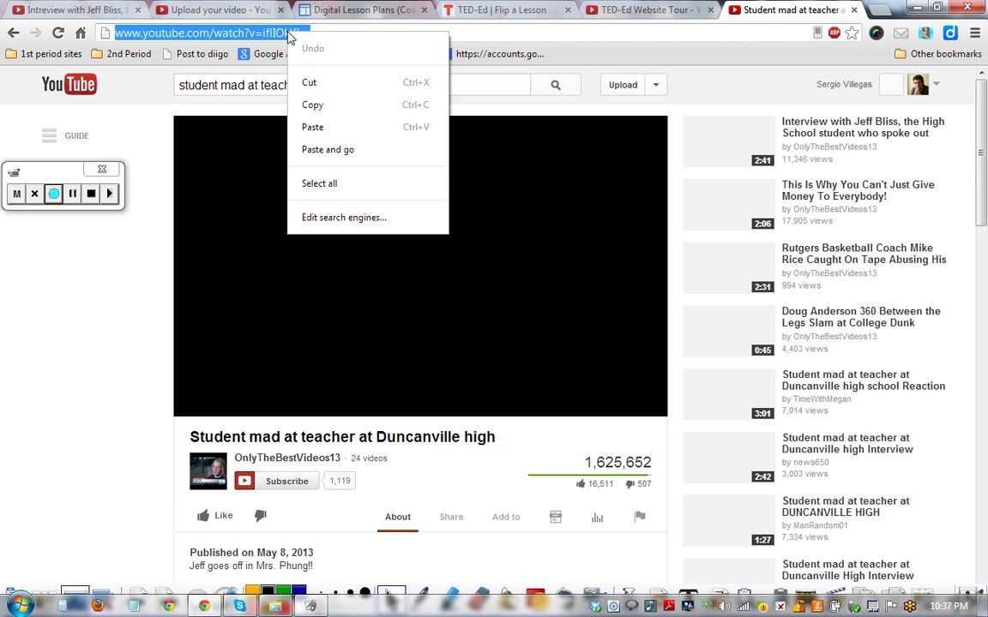
click(312, 105)
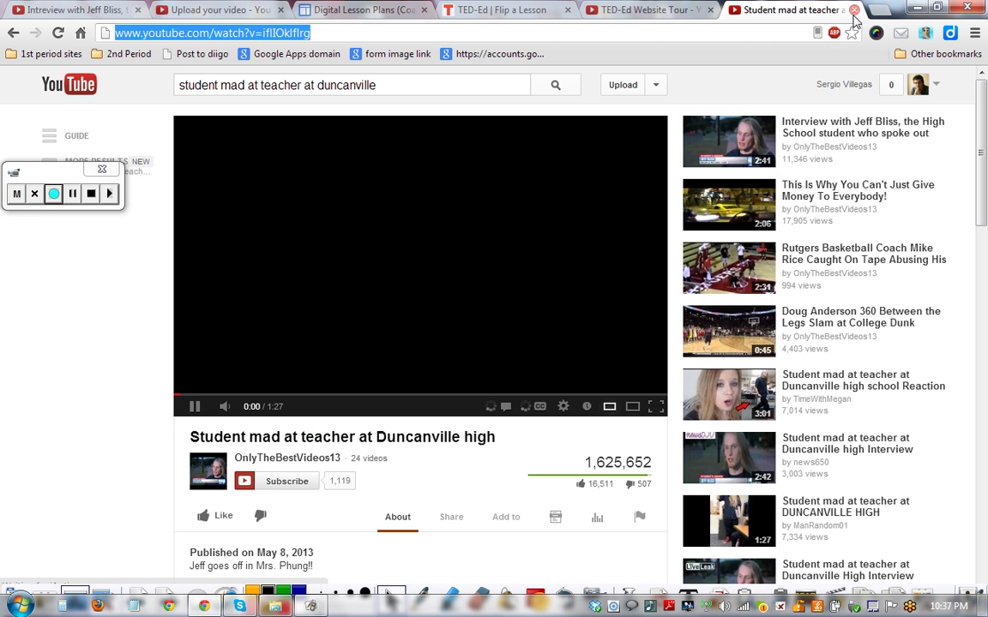
click(854, 9)
click(578, 6)
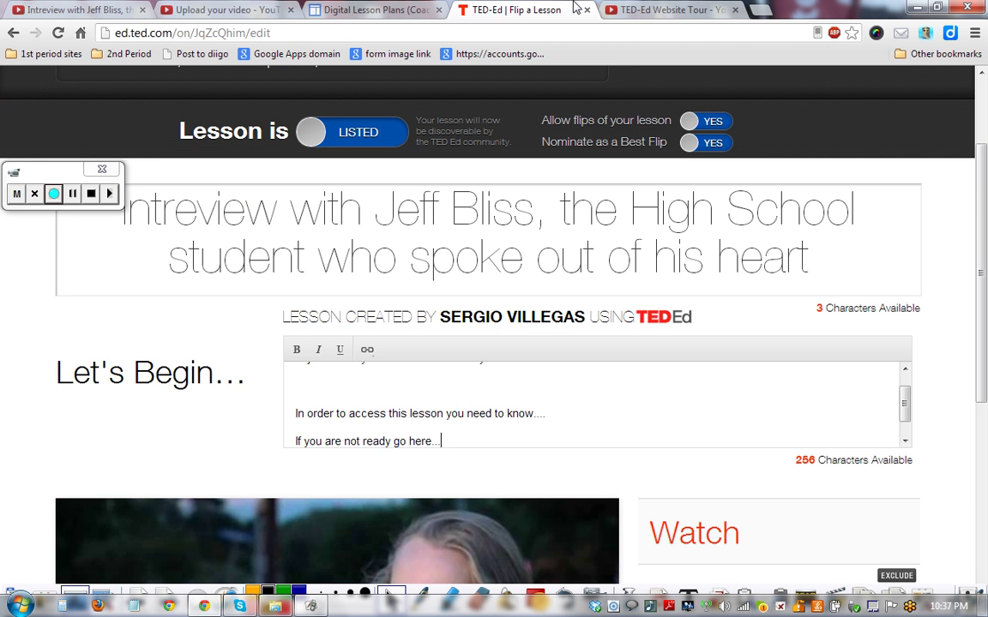
- Link "here..." in the Let's Begin text to the copied YouTube address, set to open in a new tab, and check the inserted link
drag(446, 441, 407, 442)
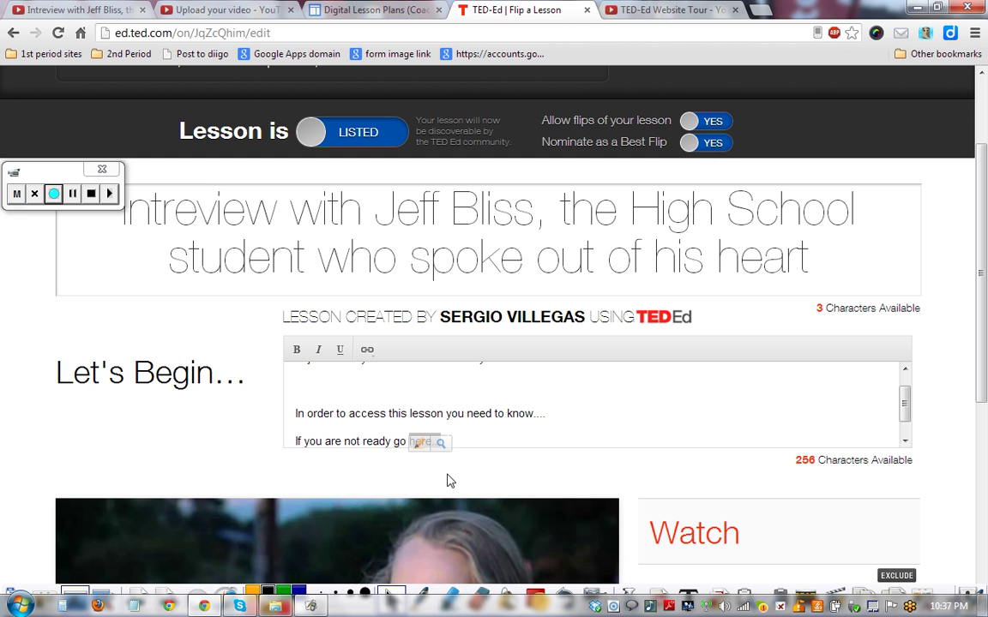
click(367, 351)
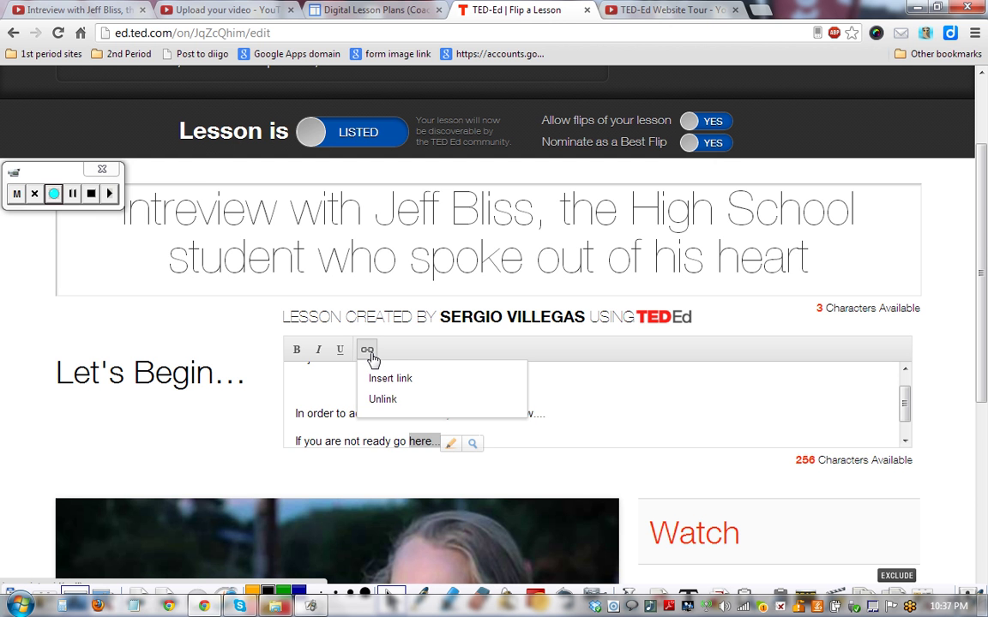
click(391, 379)
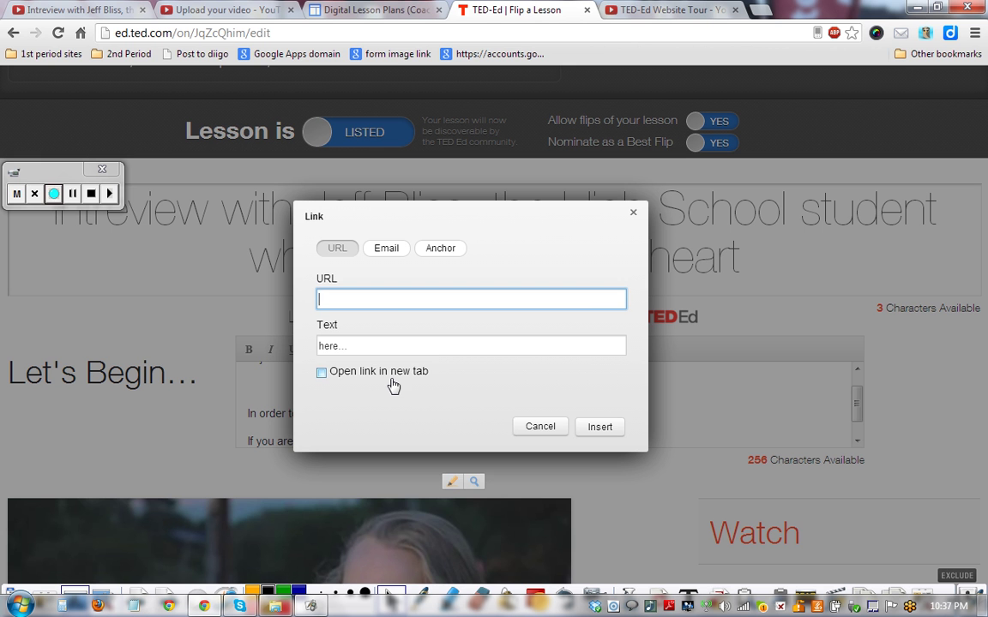
right_click(393, 303)
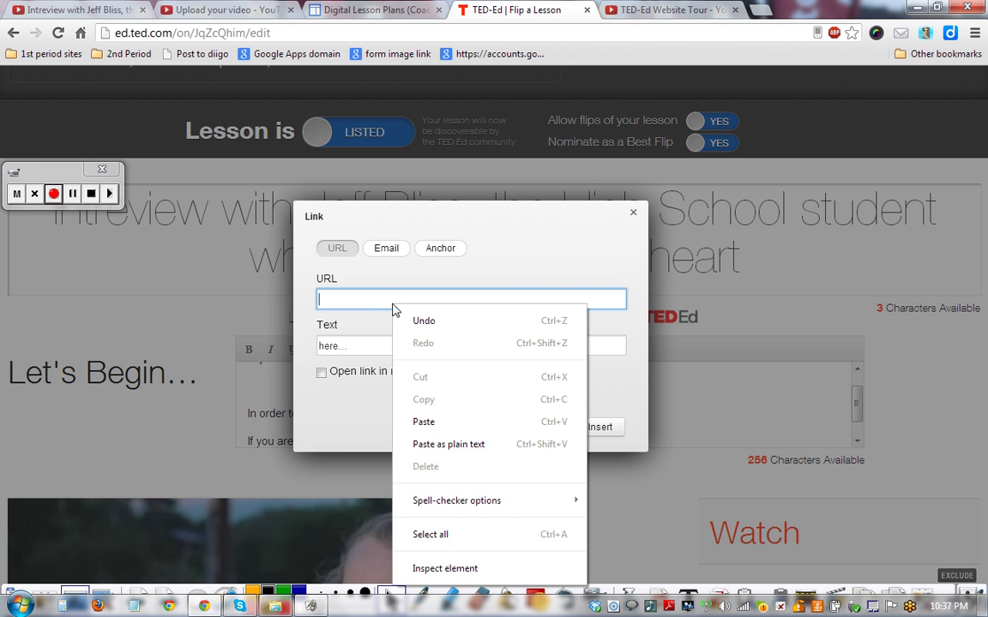
click(425, 421)
click(321, 372)
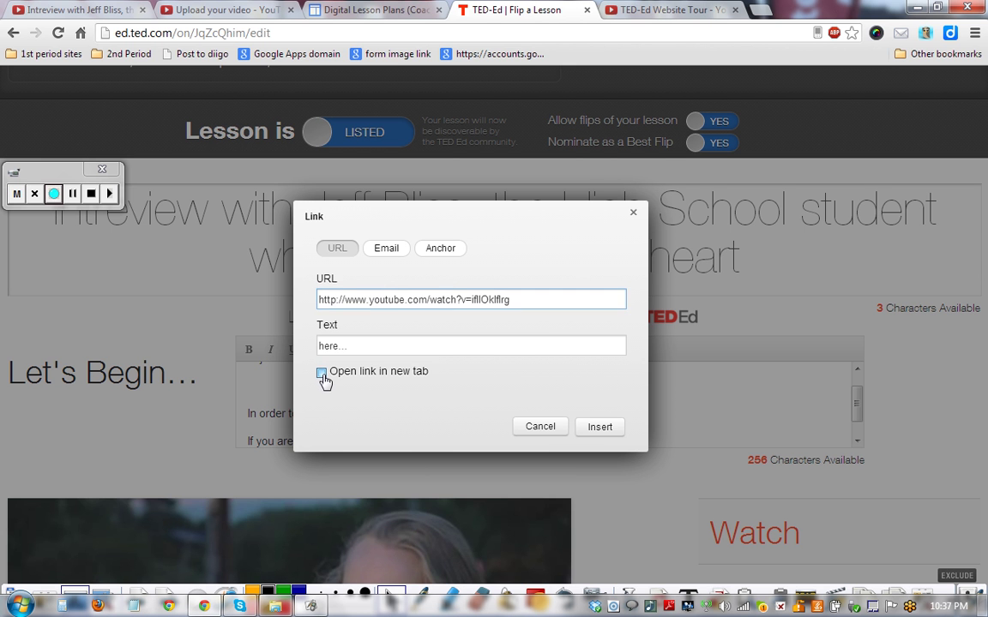
click(601, 431)
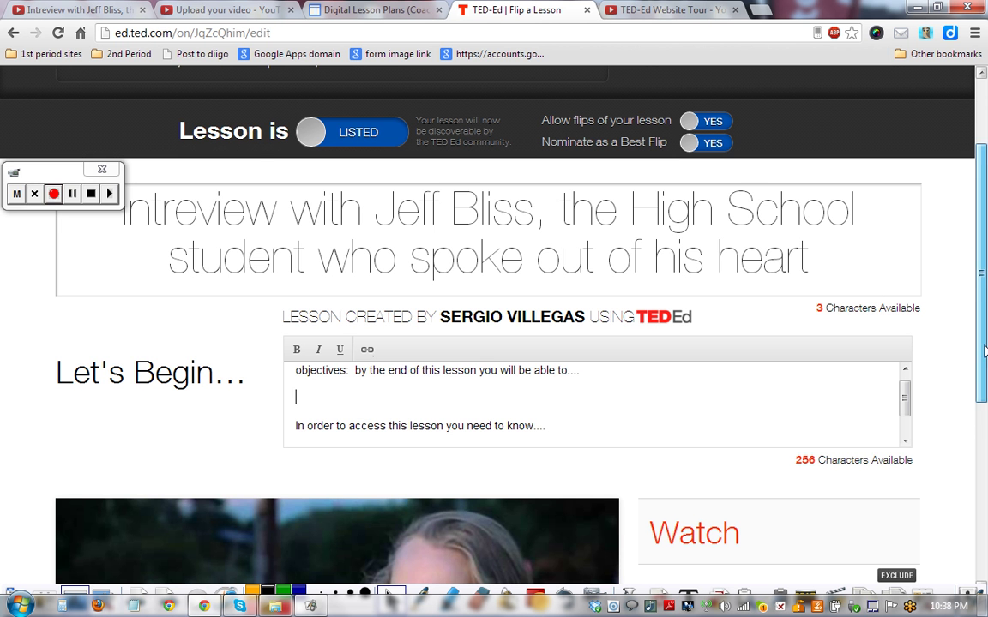
scroll(904, 377, down, 1)
drag(905, 345, 905, 363)
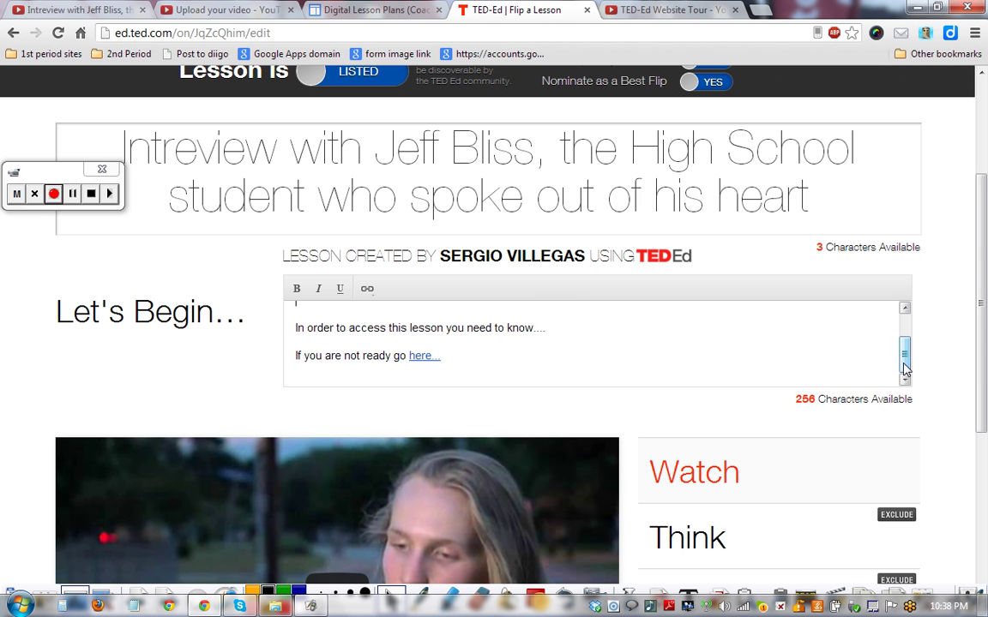
- In the lesson's Think section, enter "questiopn" as the text of a new multiple-choice question
drag(985, 347, 984, 451)
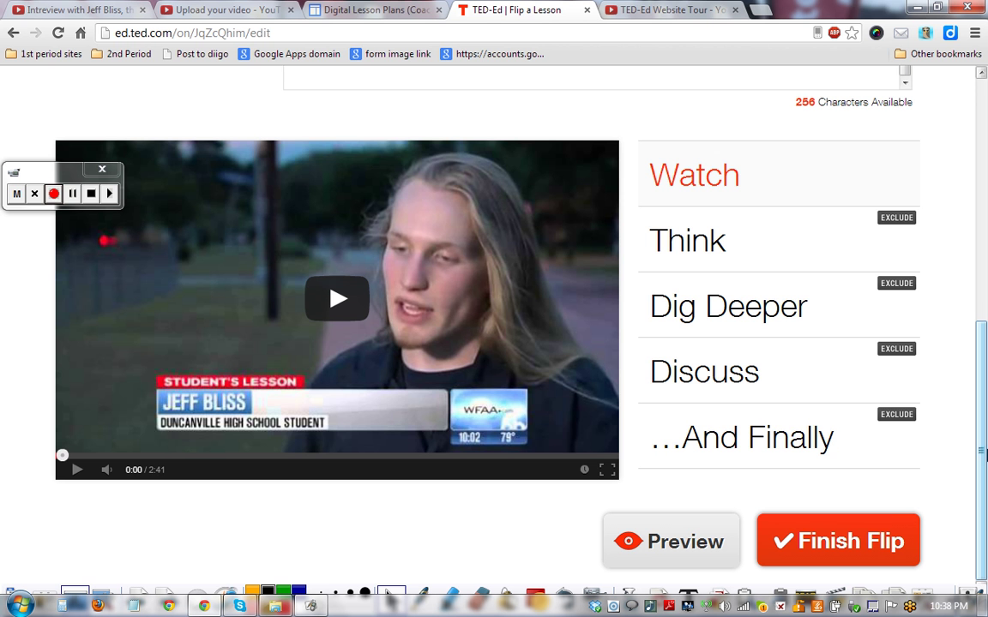
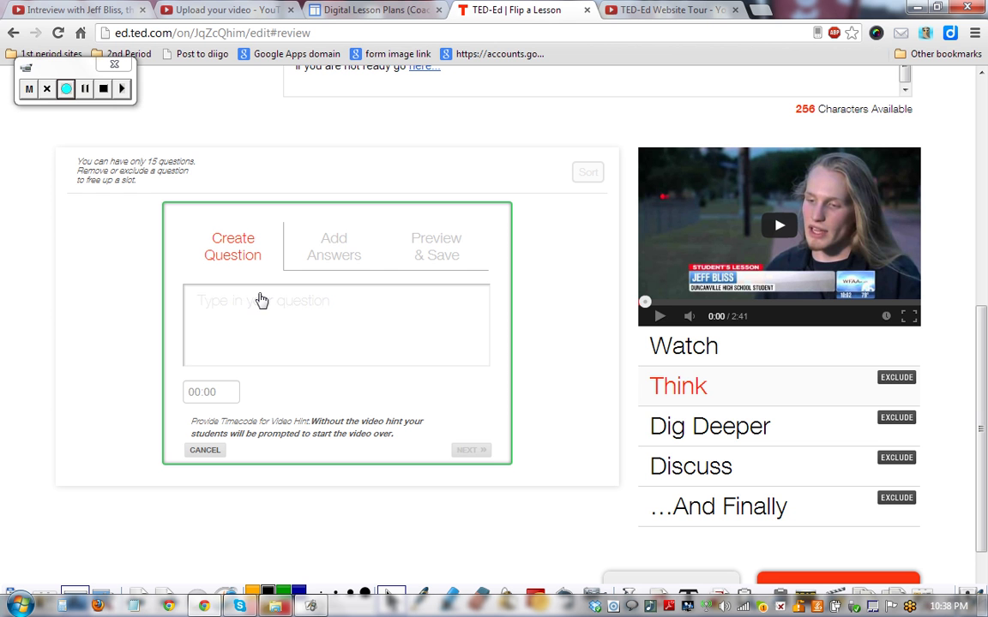
click(261, 300)
text(quesio)
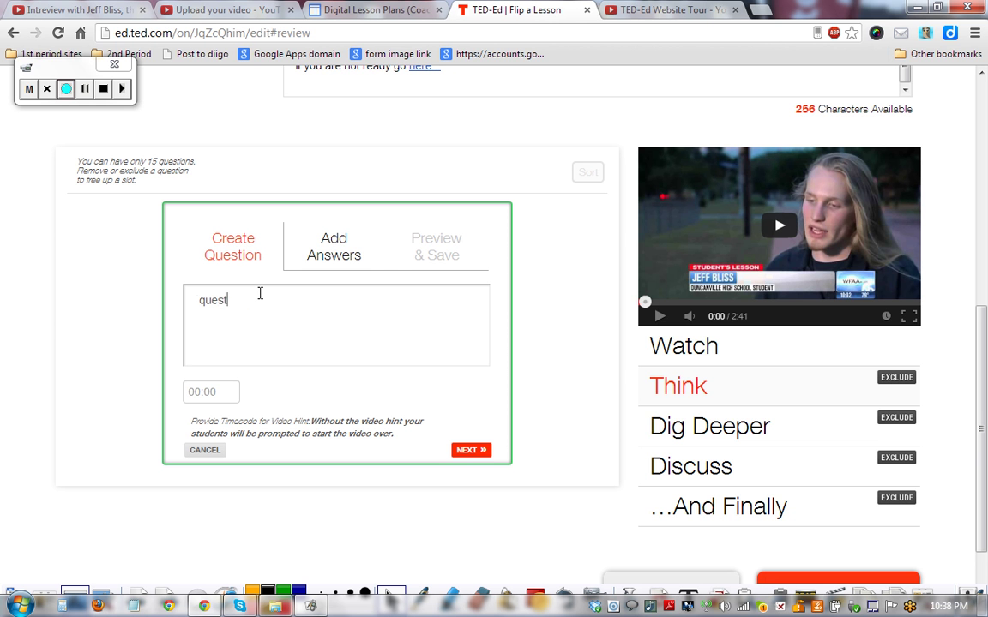
text(iopn)
- Add the answers "answer", "answer2" and "answer 3", mark B as correct and save the question
click(345, 230)
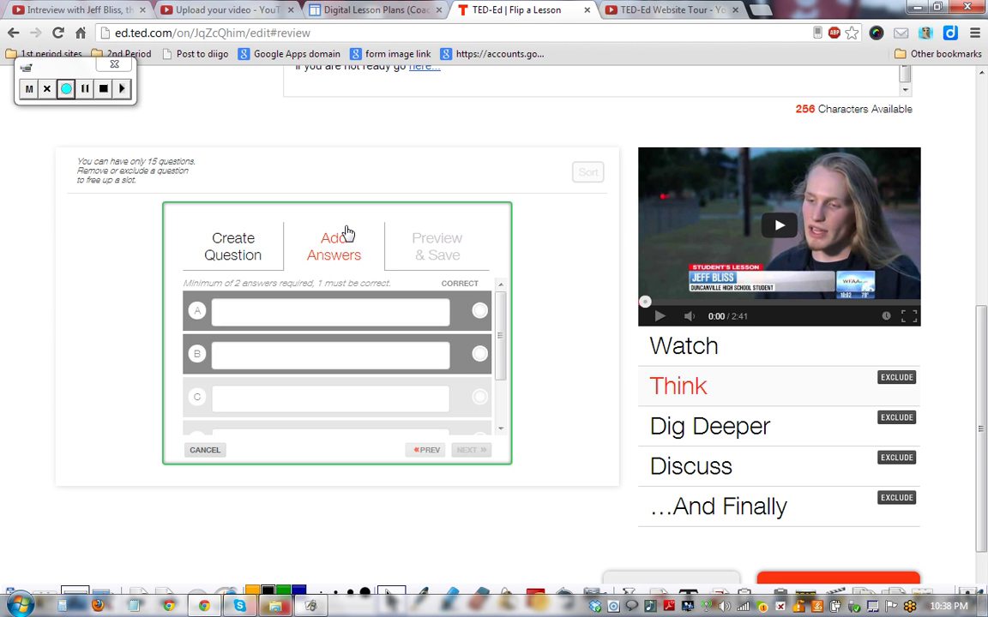
click(310, 309)
text(answer)
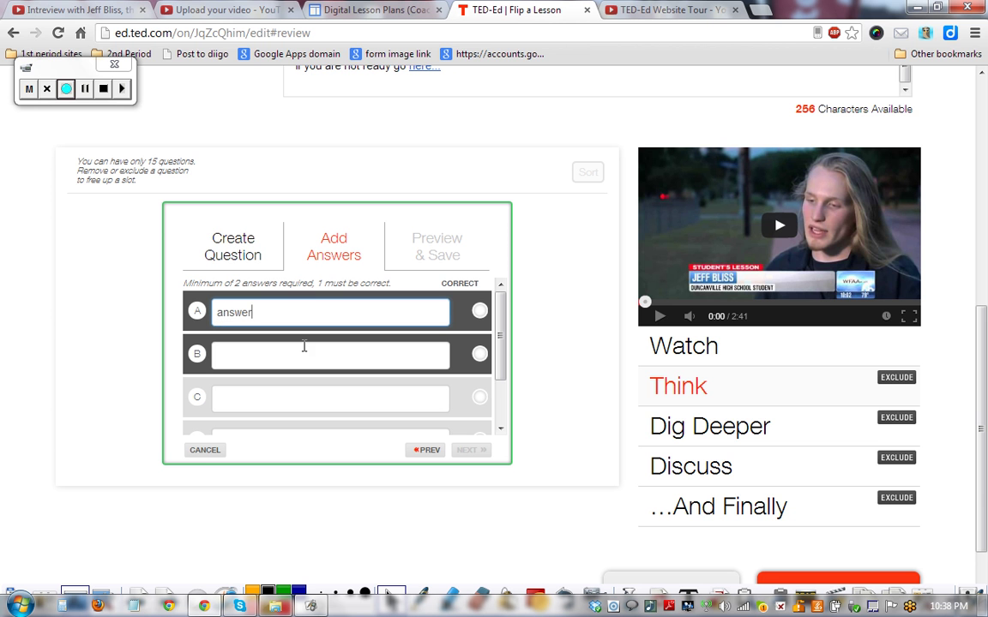
click(303, 352)
text(answer2)
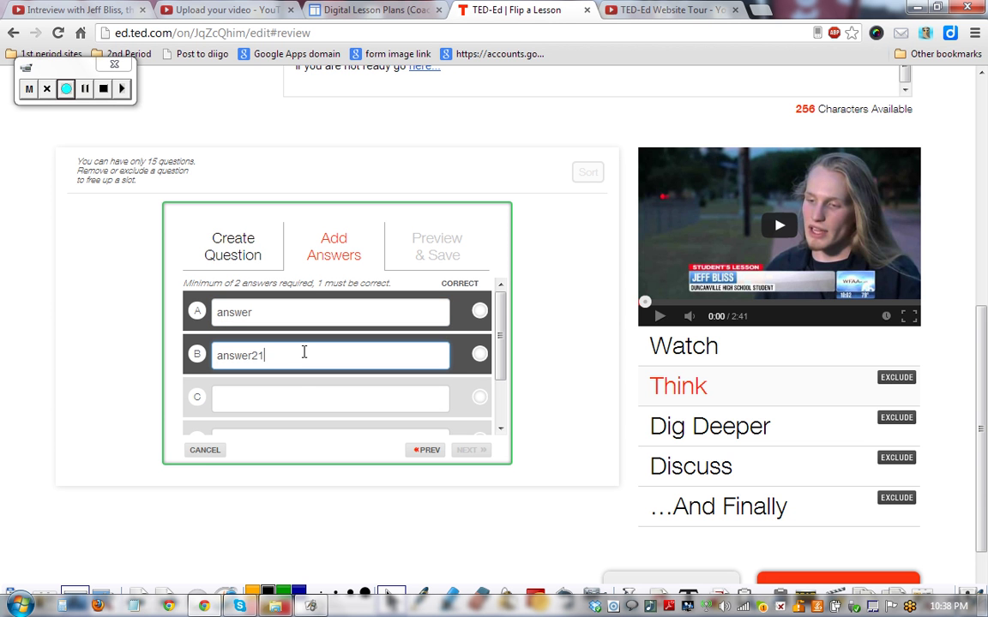
click(293, 400)
text(answer 3)
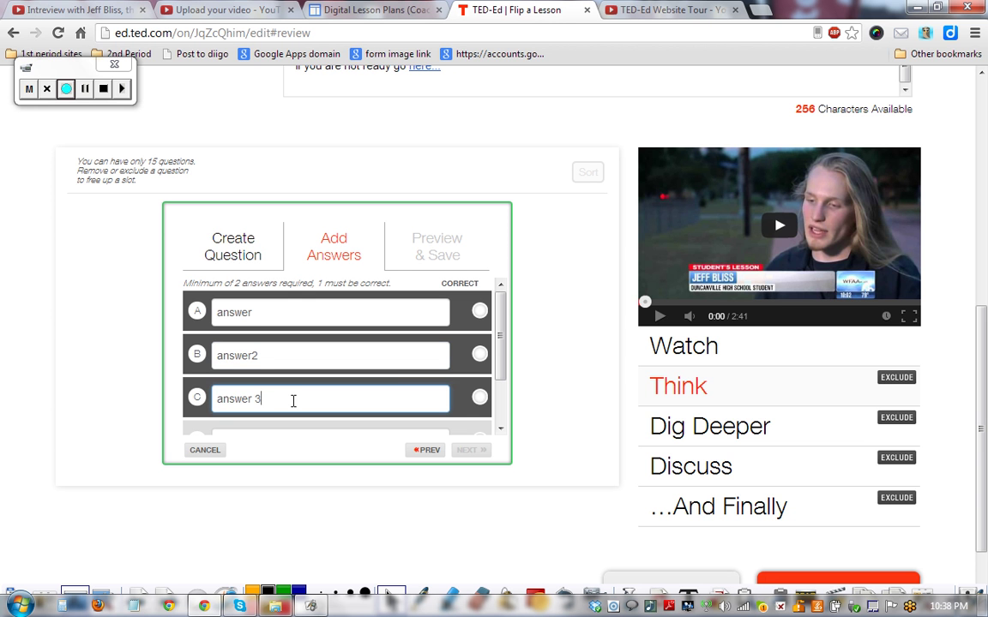
click(480, 354)
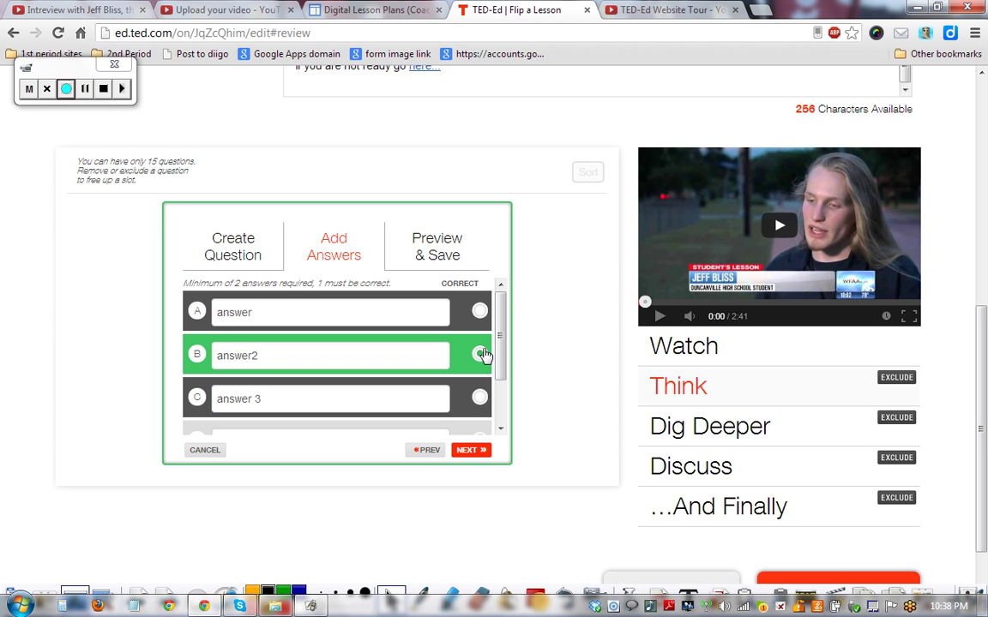
click(474, 452)
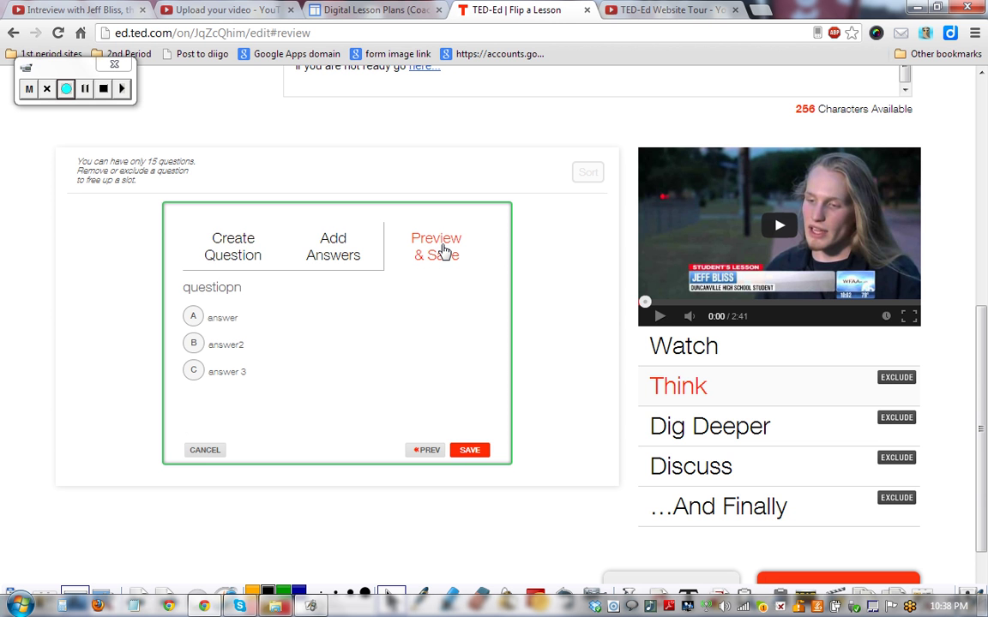
click(463, 453)
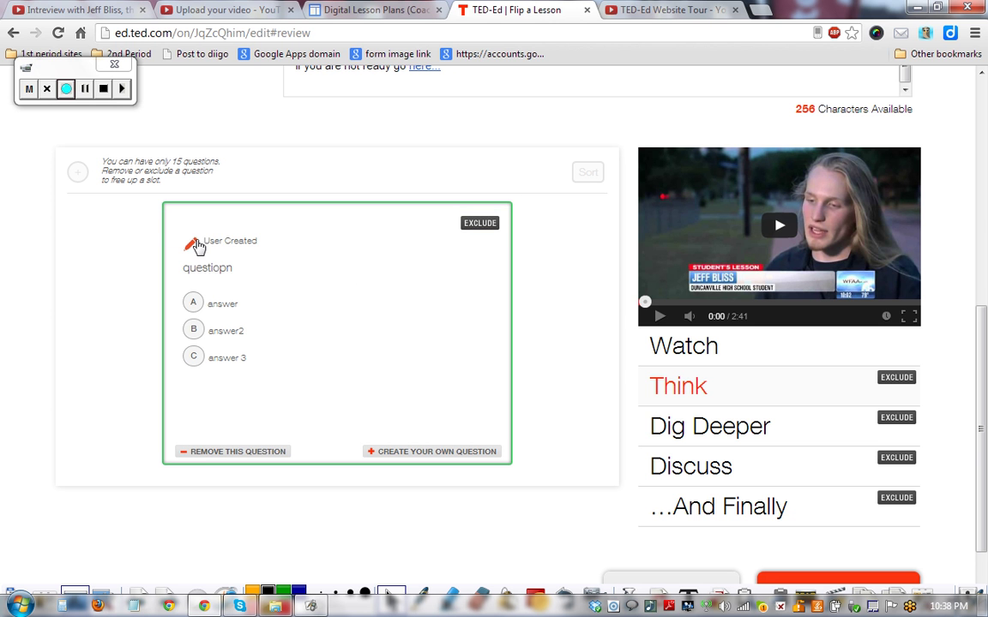
- Edit the saved question to set its video hint timecode to 00:45 and save it
click(195, 245)
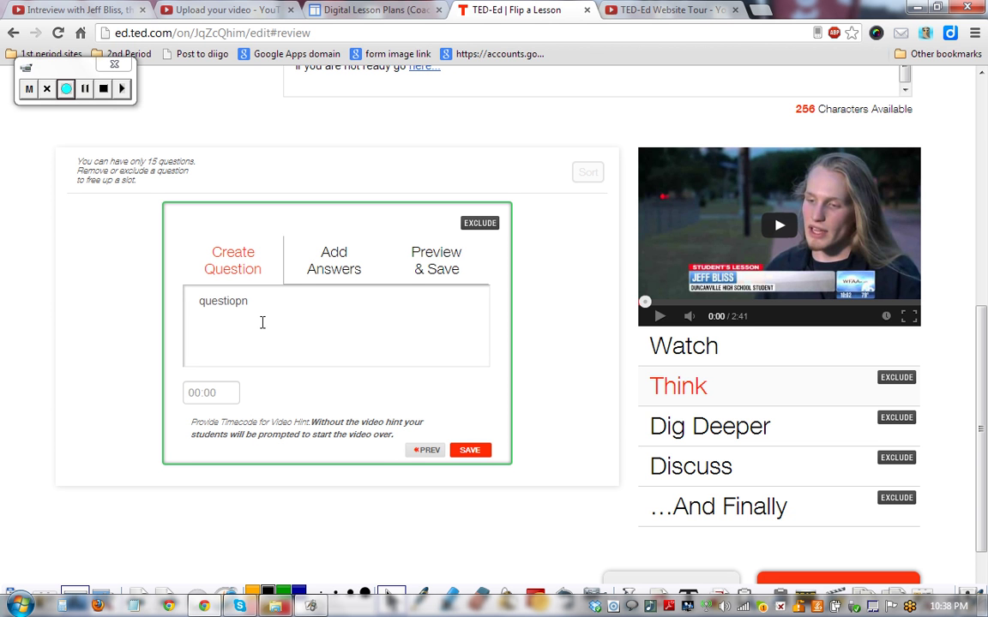
click(206, 391)
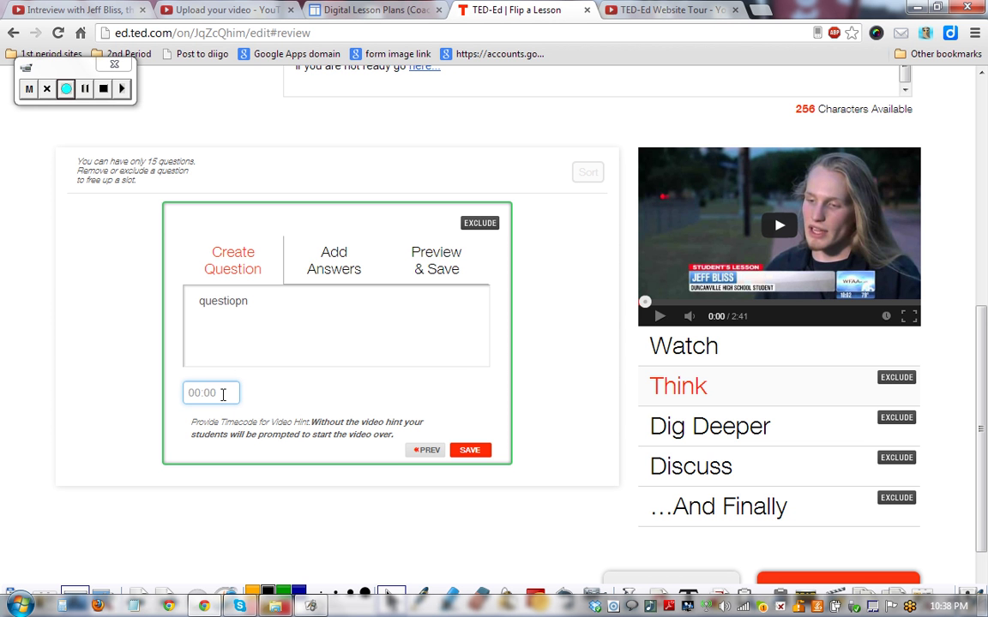
text(454)
key(BackSpace)
key(BackSpace)
key(BackSpace)
text(00;45)
key(BackSpace)
key(BackSpace)
drag(220, 392, 176, 395)
key(BackSpace)
text(00:45)
click(470, 450)
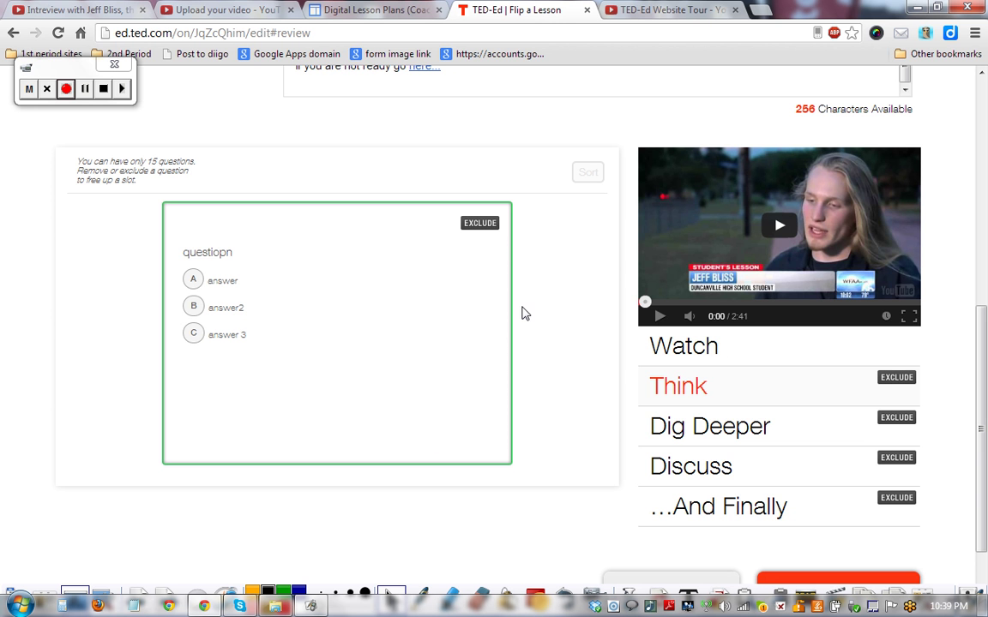
- Try excluding the question from the lesson and include it again
click(481, 224)
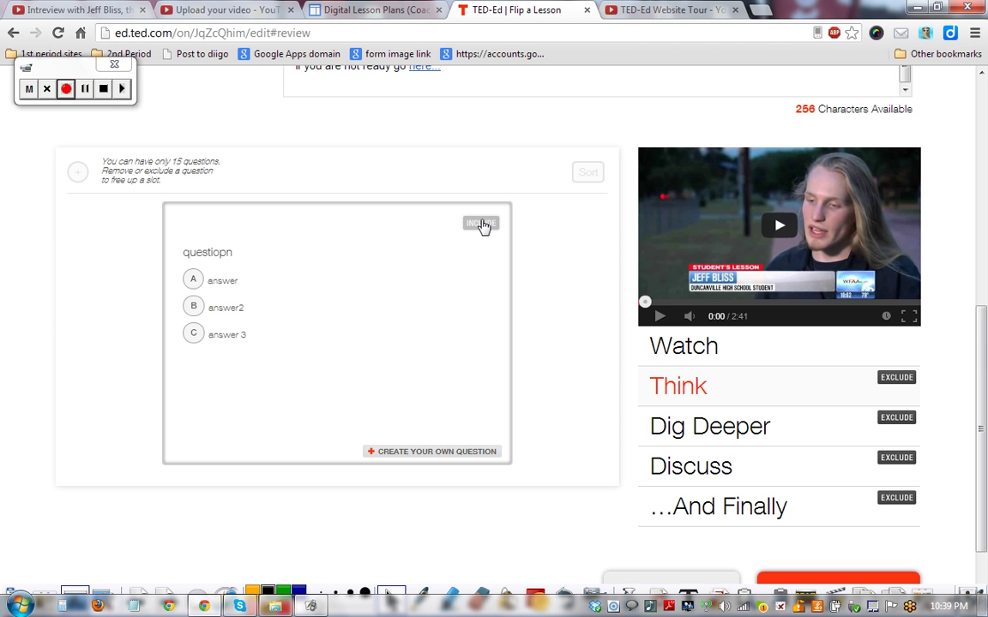
click(481, 223)
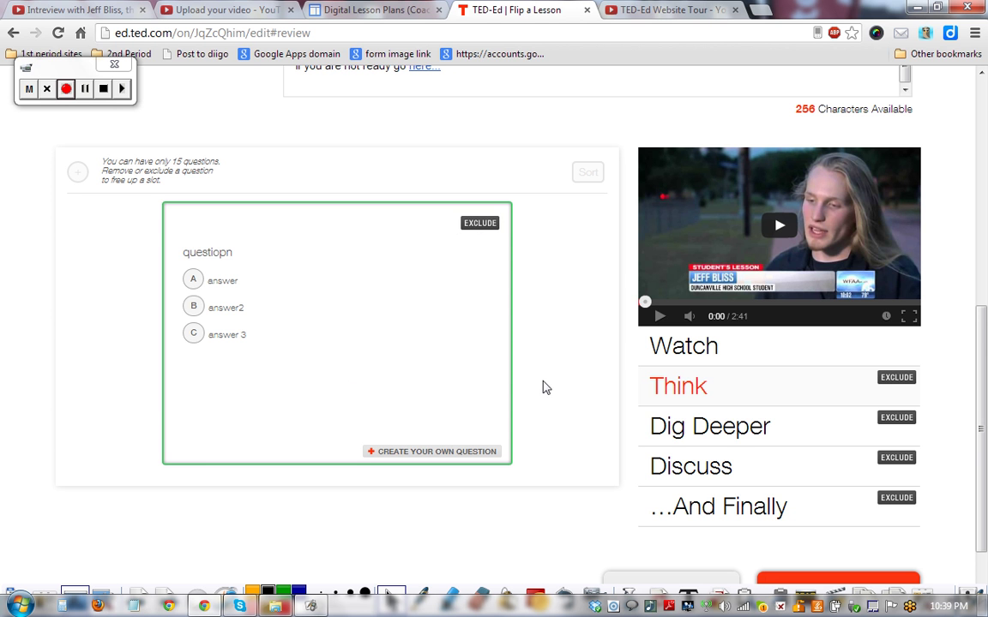
- Create an open-answer question reading "what is your opinion" in the Think section and save it
click(437, 455)
click(426, 378)
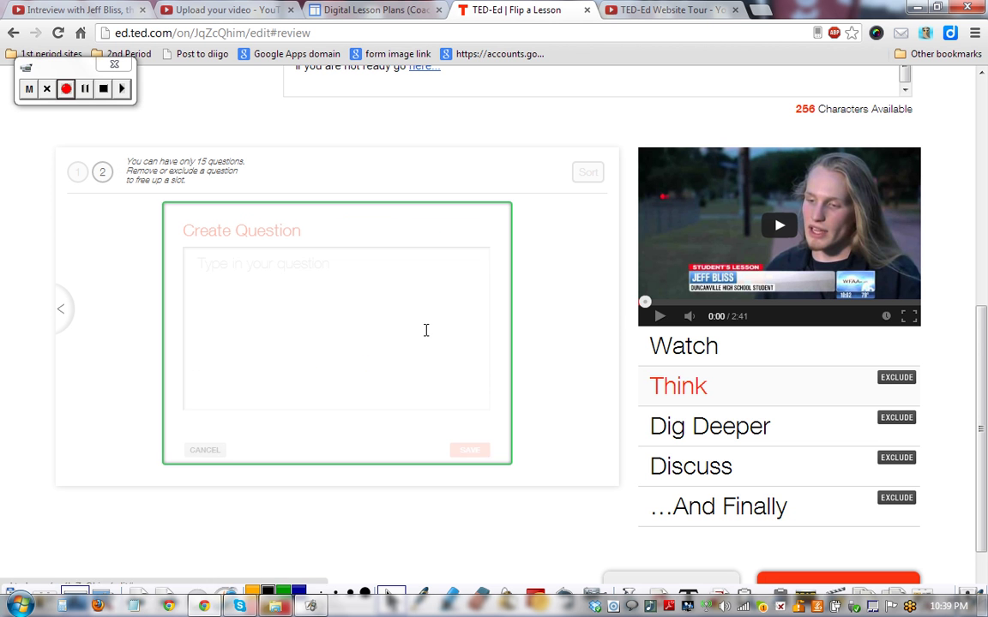
text(what is your op)
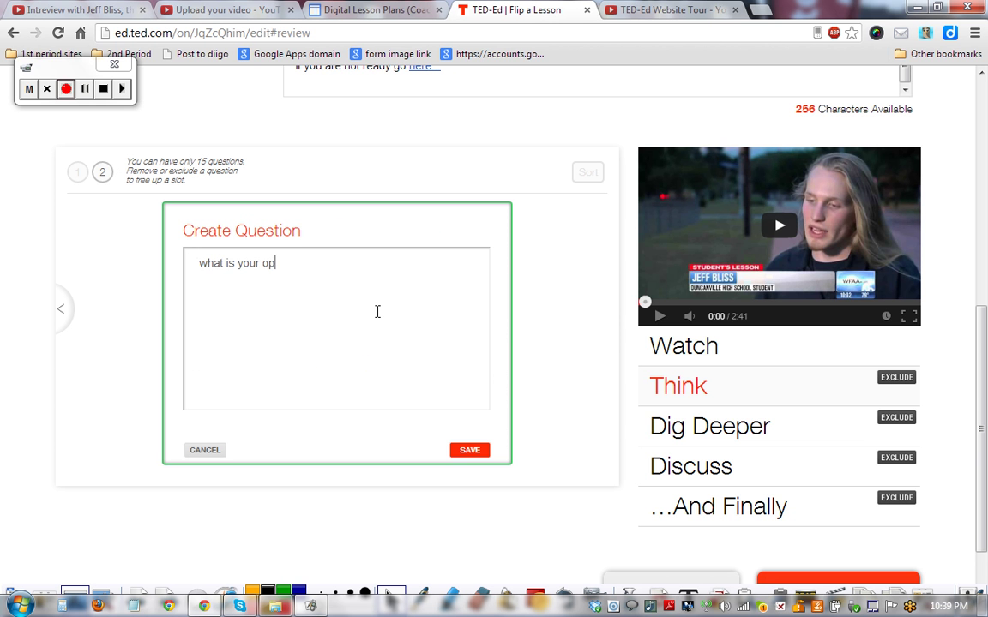
text(inion)
click(470, 451)
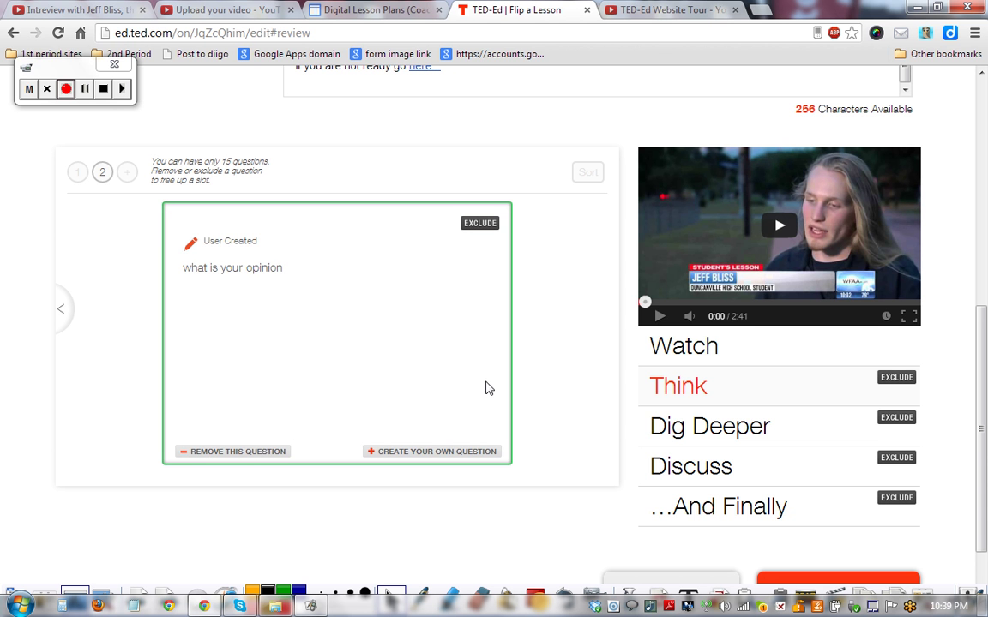
- Open the "what is your opinion" question for editing, review the multiple-choice question alongside it, and update the opinion question with its text as is
click(678, 427)
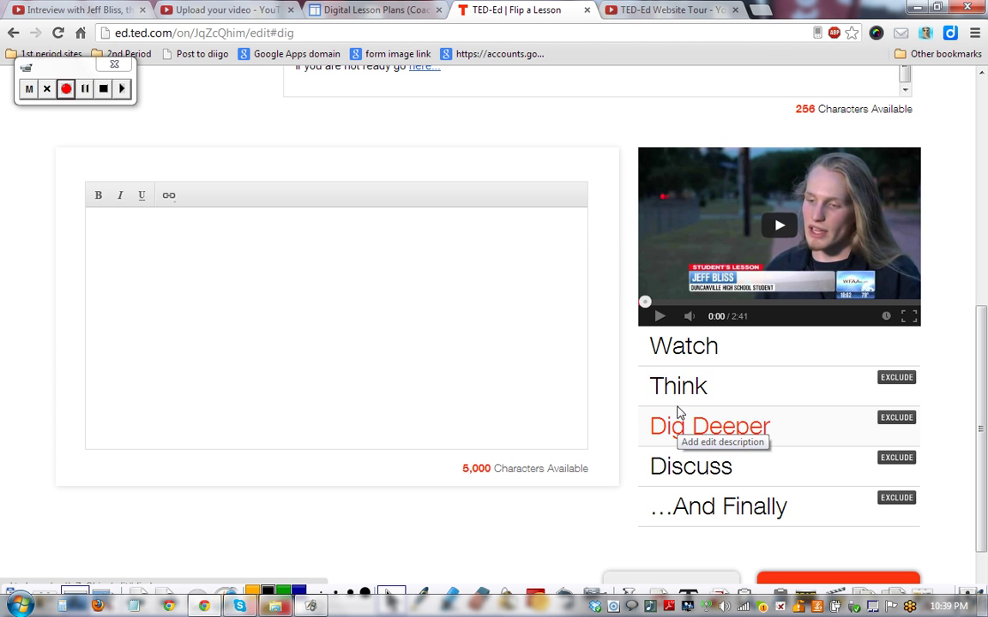
click(683, 396)
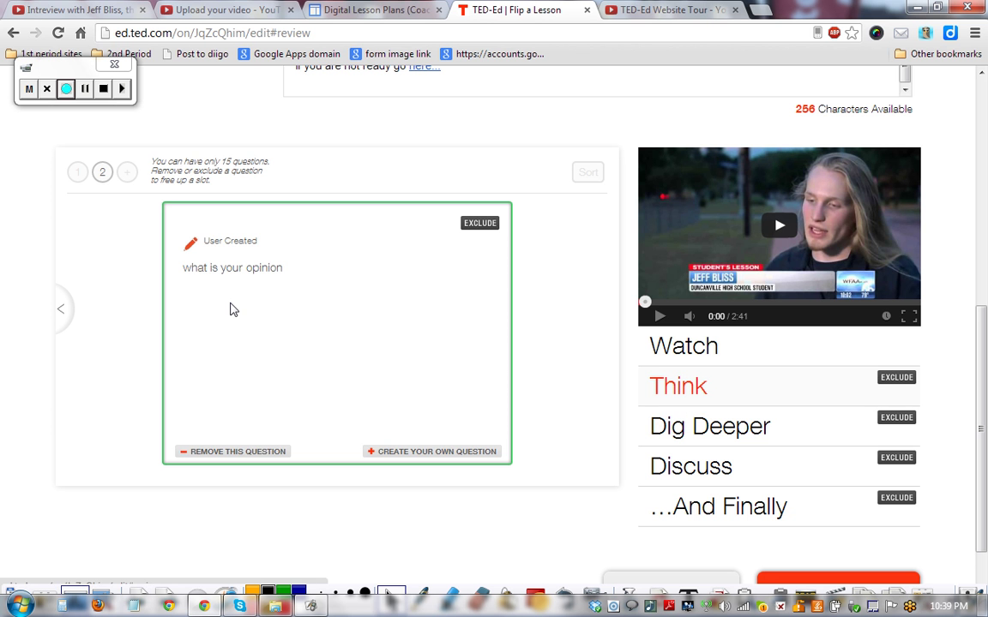
click(190, 244)
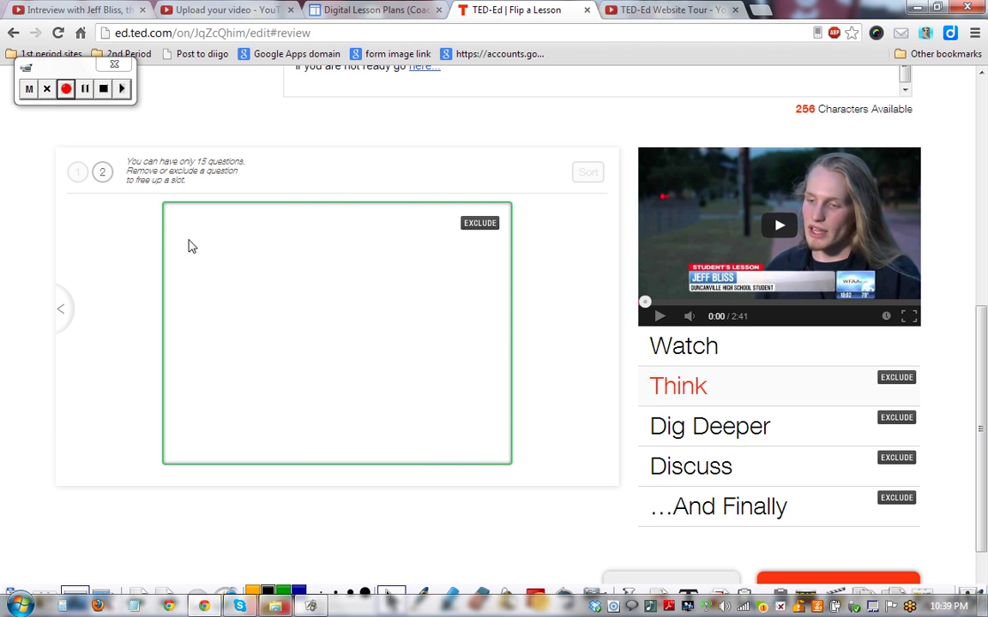
click(77, 170)
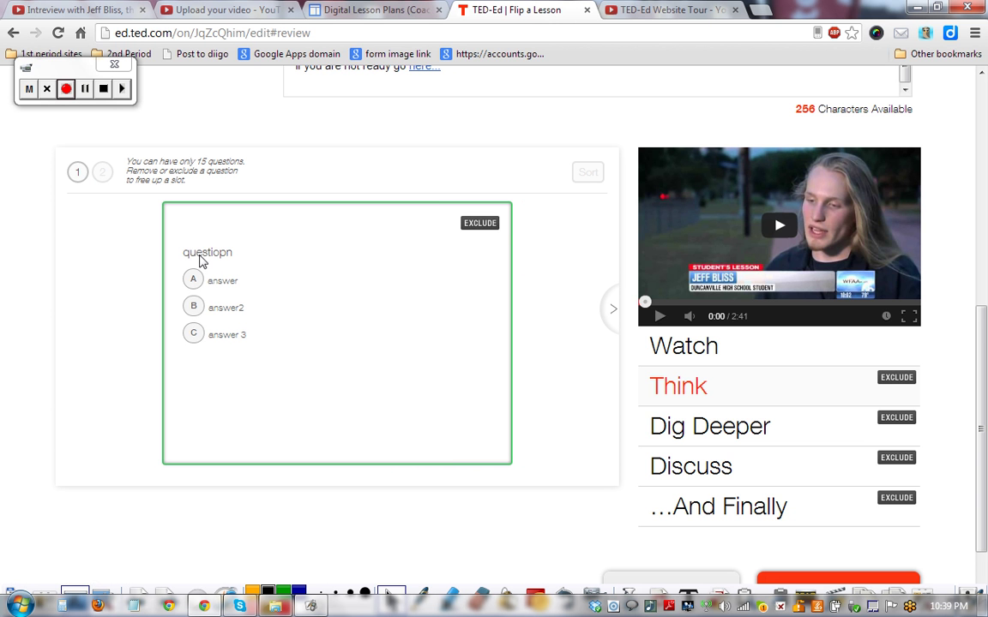
mouse_move(196, 316)
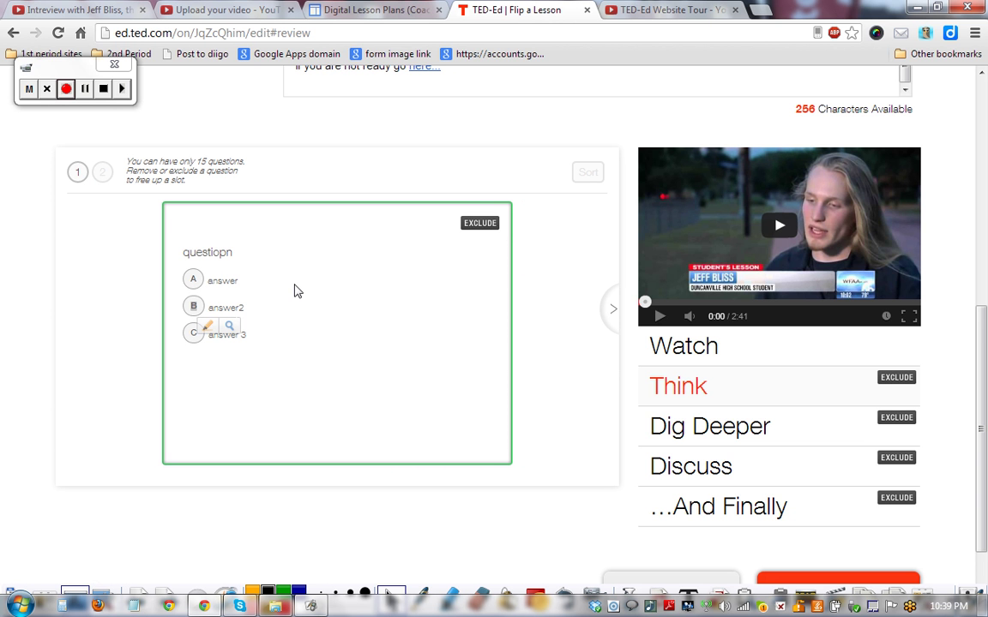
click(102, 173)
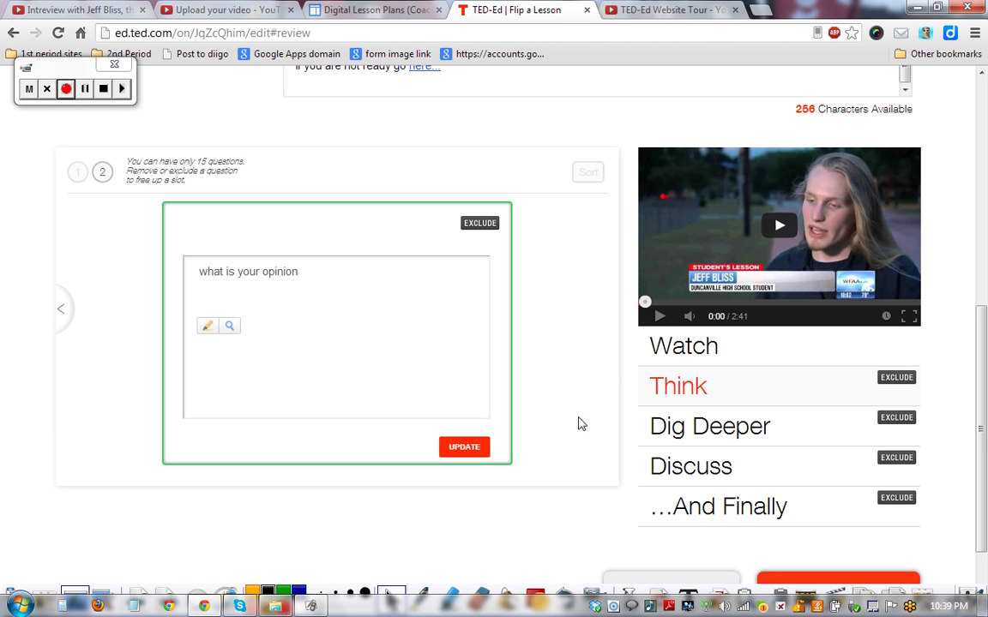
scroll(955, 173, up, 3)
scroll(955, 173, up, 2)
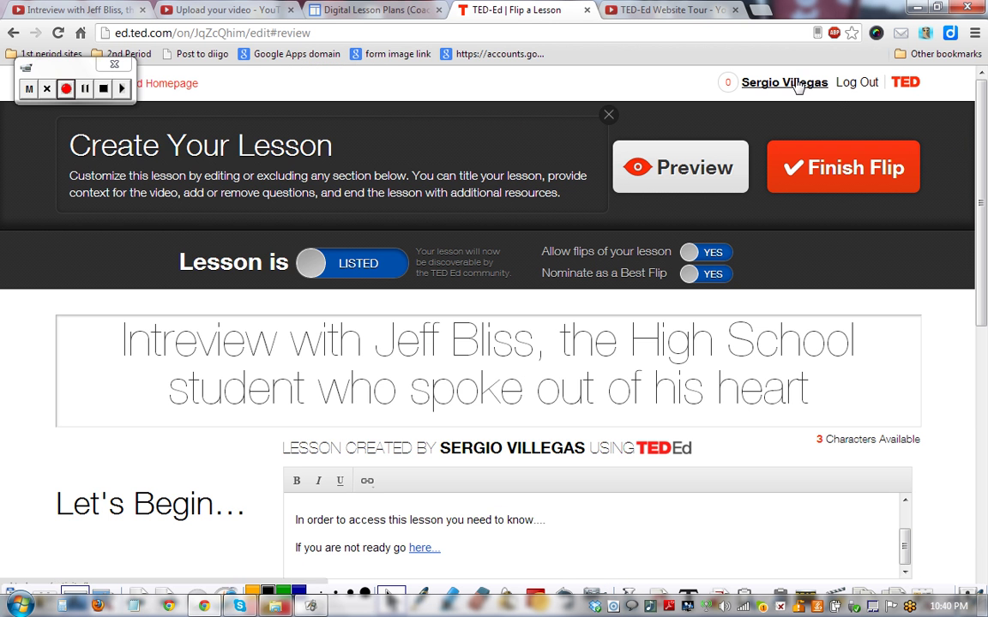
drag(982, 139, 983, 370)
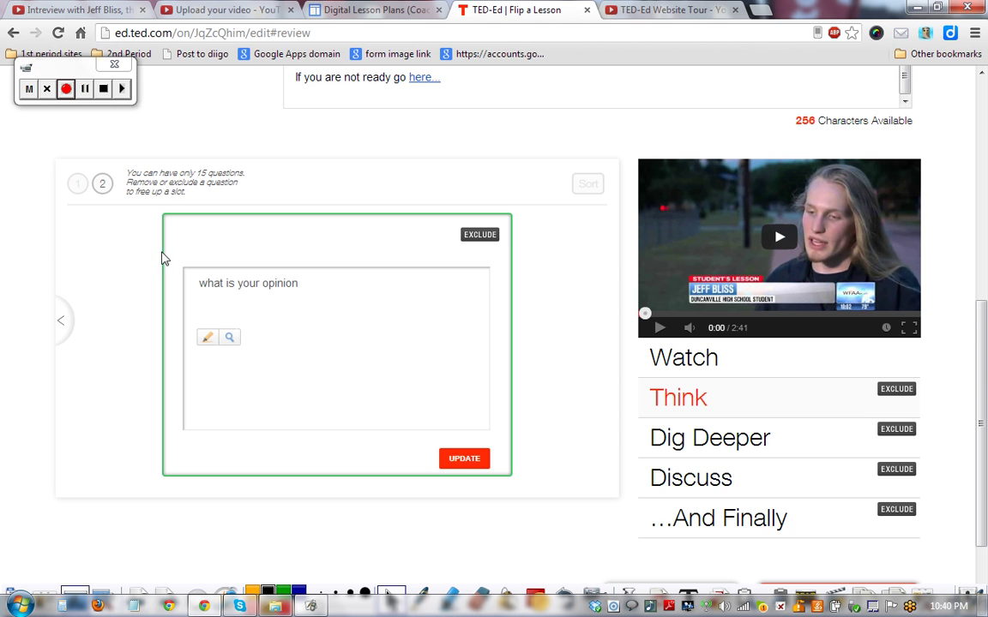
click(463, 461)
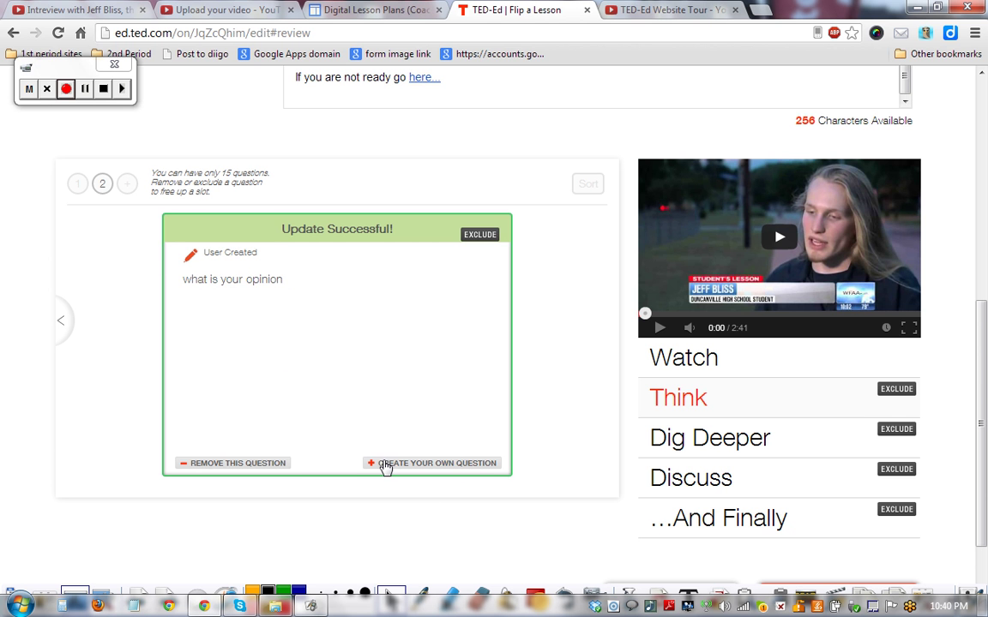
- Draft a third Think question as multiple choice with the text "Your name" and check its answer fields
click(387, 463)
click(250, 336)
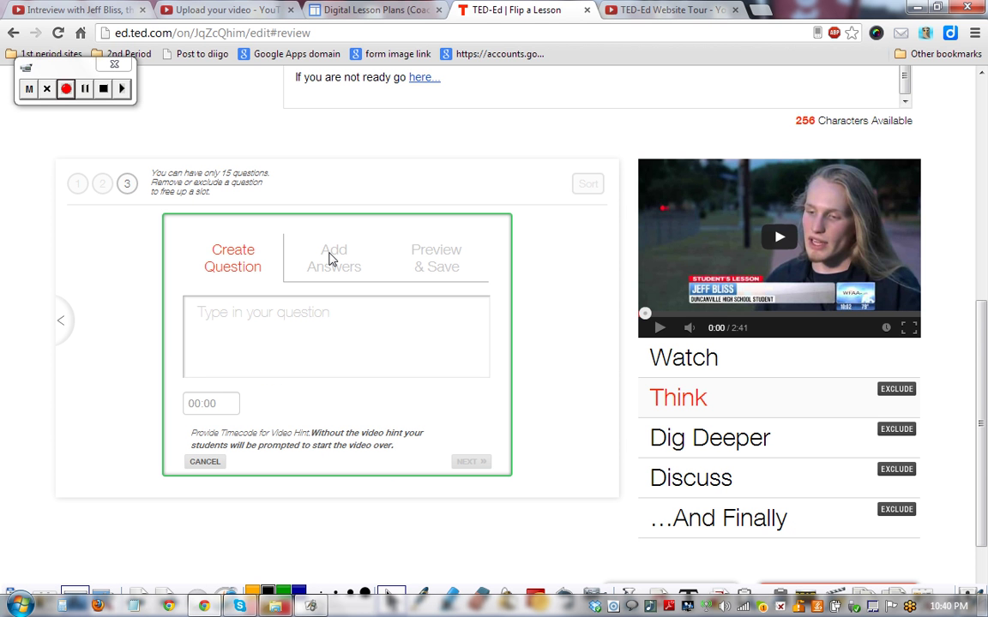
click(242, 323)
text(You)
scroll(243, 323, up, 1)
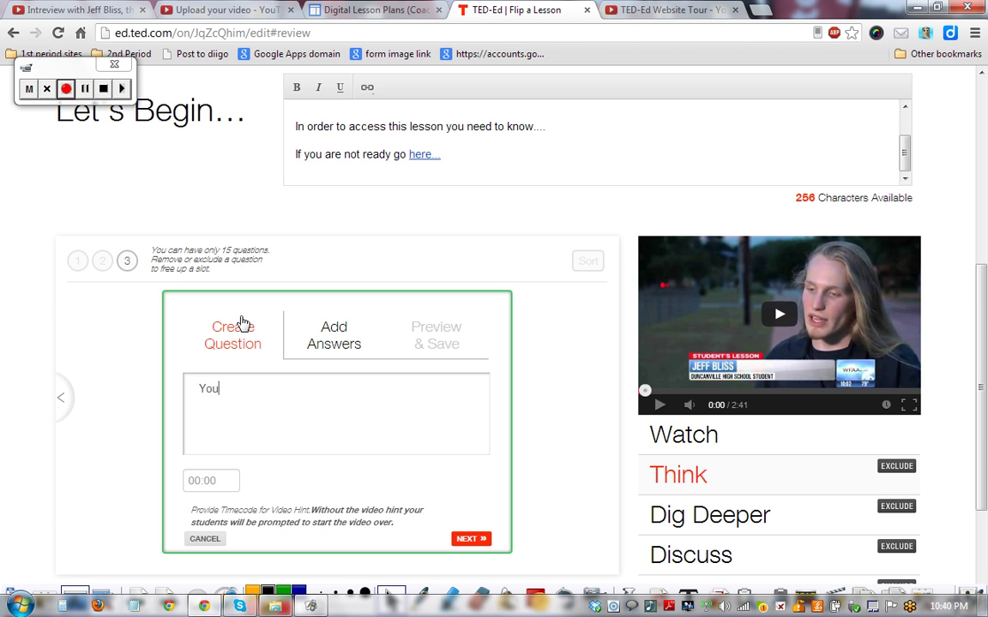
text(r name)
click(468, 538)
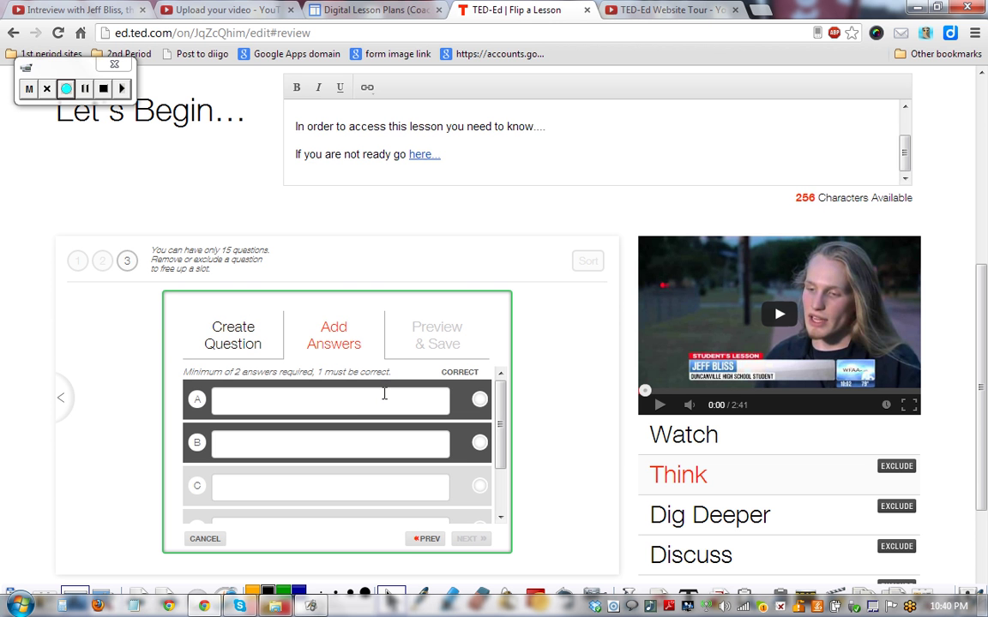
click(427, 540)
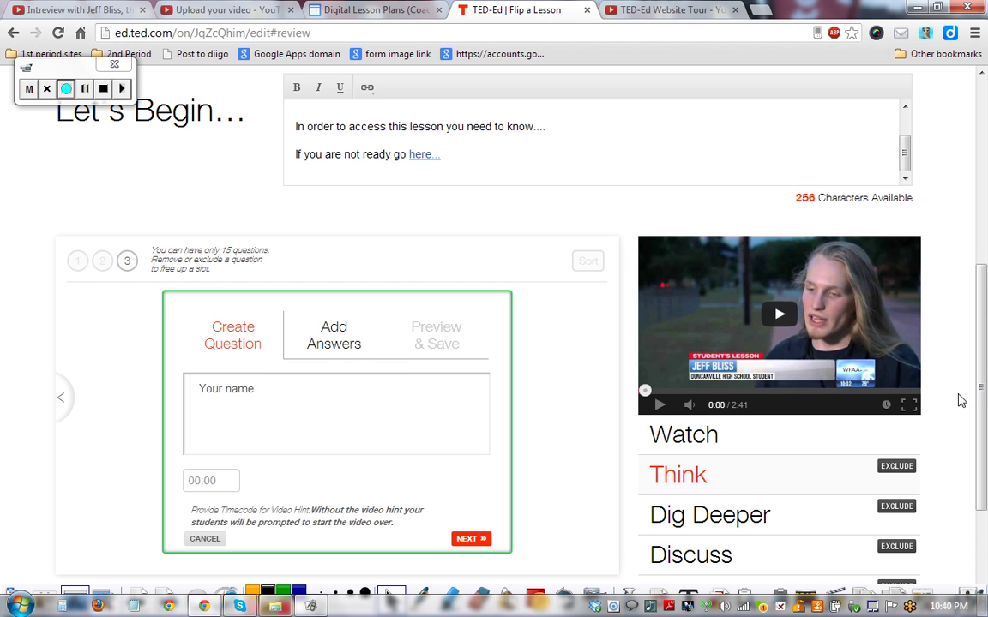
- Review the editing areas of the lesson's Dig Deeper, Discuss and …And Finally sections
scroll(969, 391, down, 1)
scroll(972, 300, up, 5)
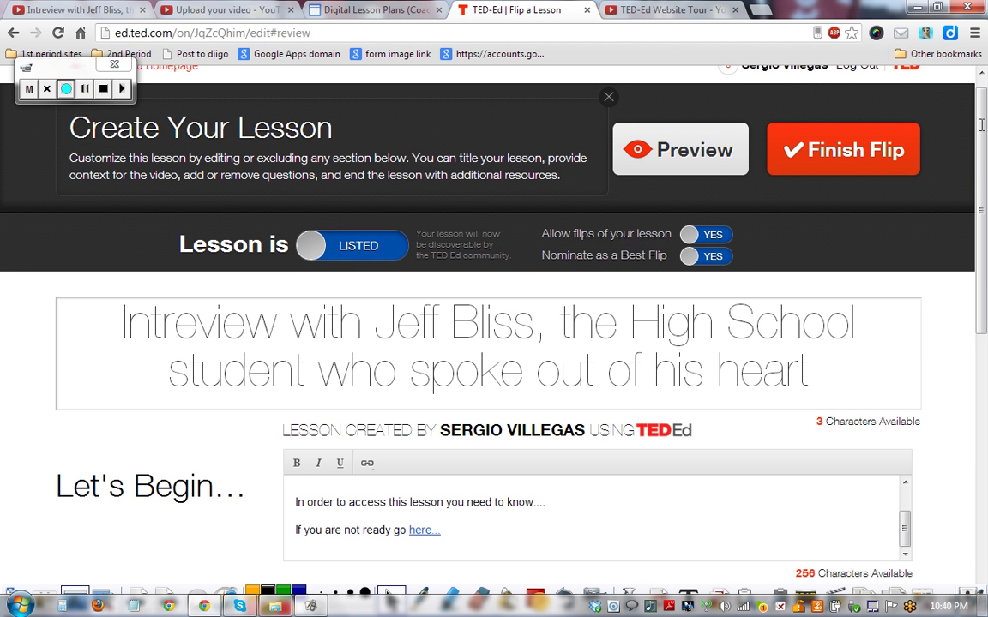
scroll(943, 120, up, 1)
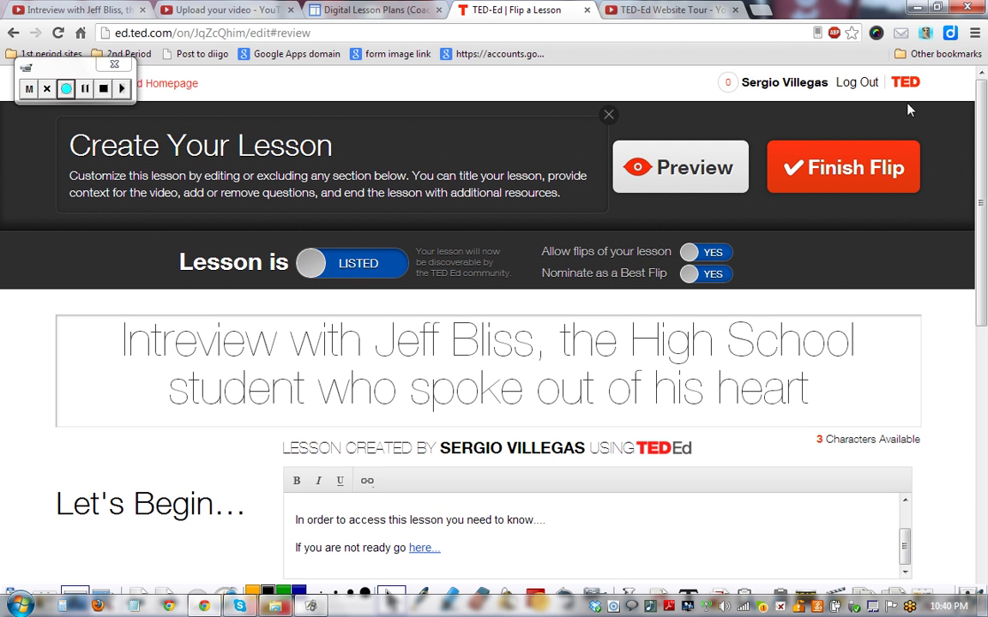
scroll(978, 133, down, 1)
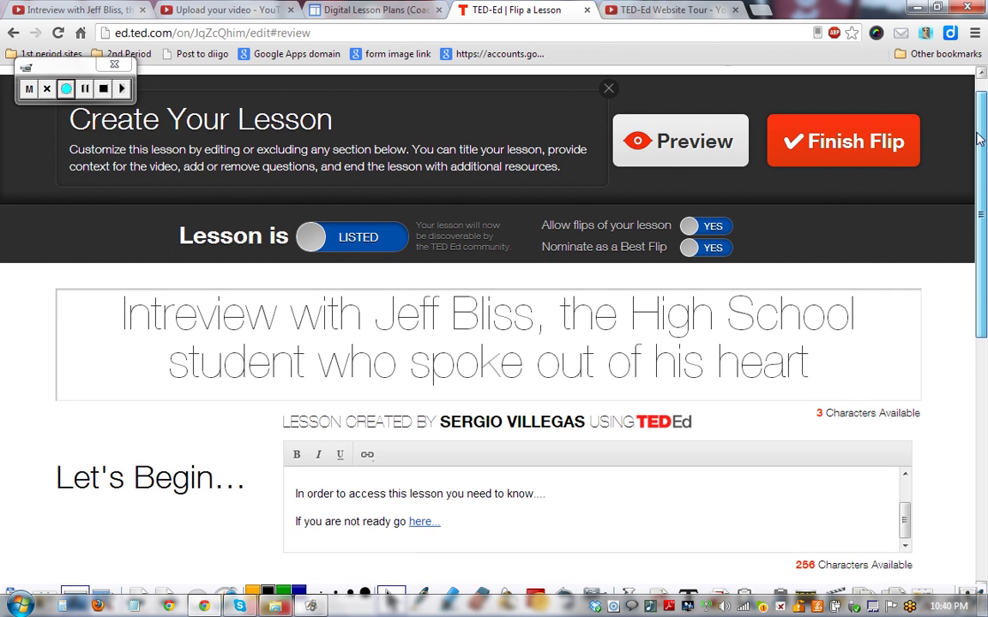
drag(980, 137, 985, 367)
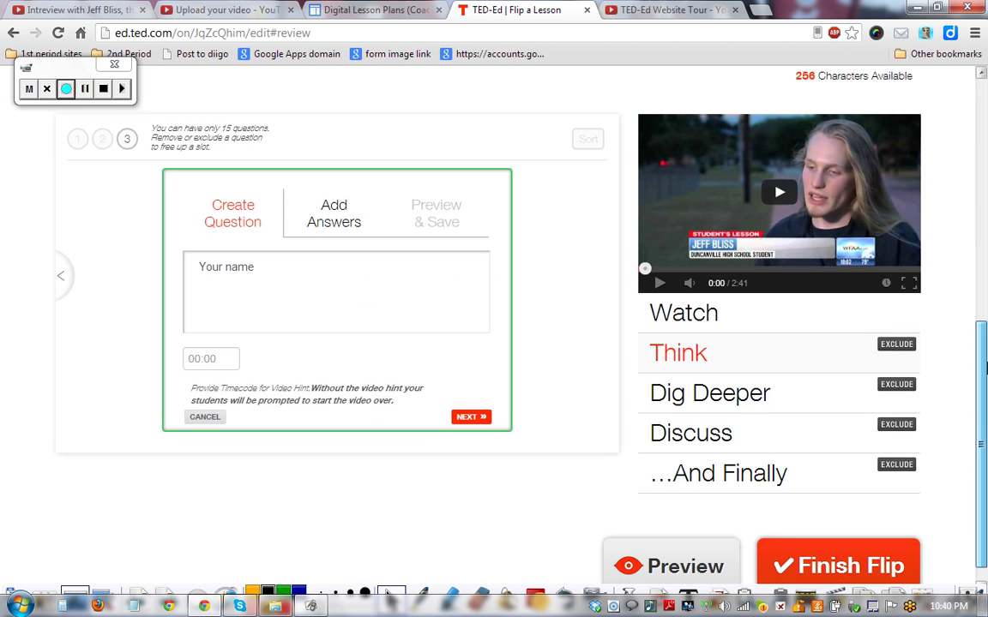
click(760, 369)
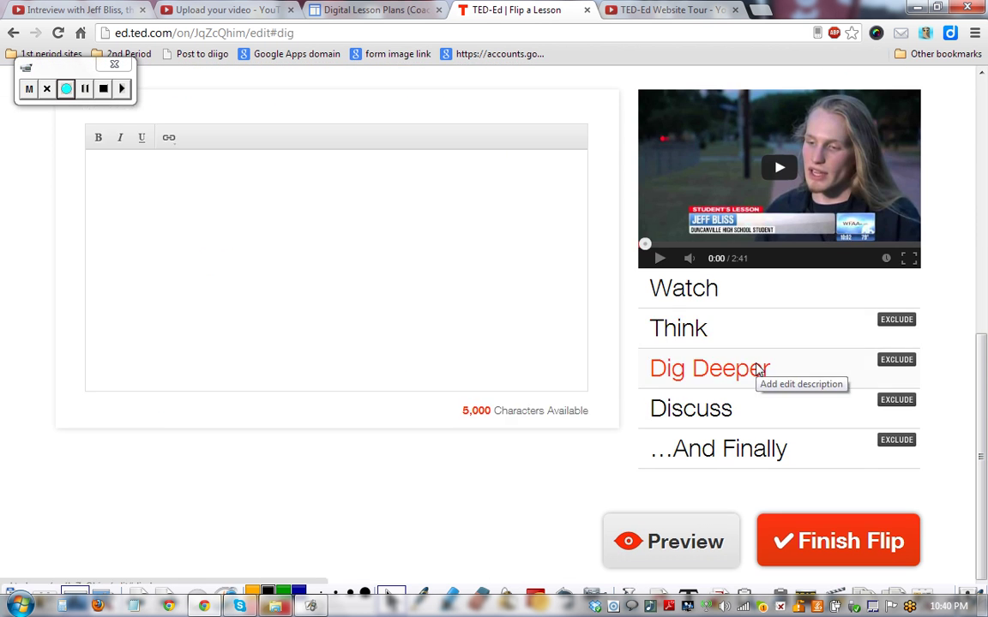
click(194, 164)
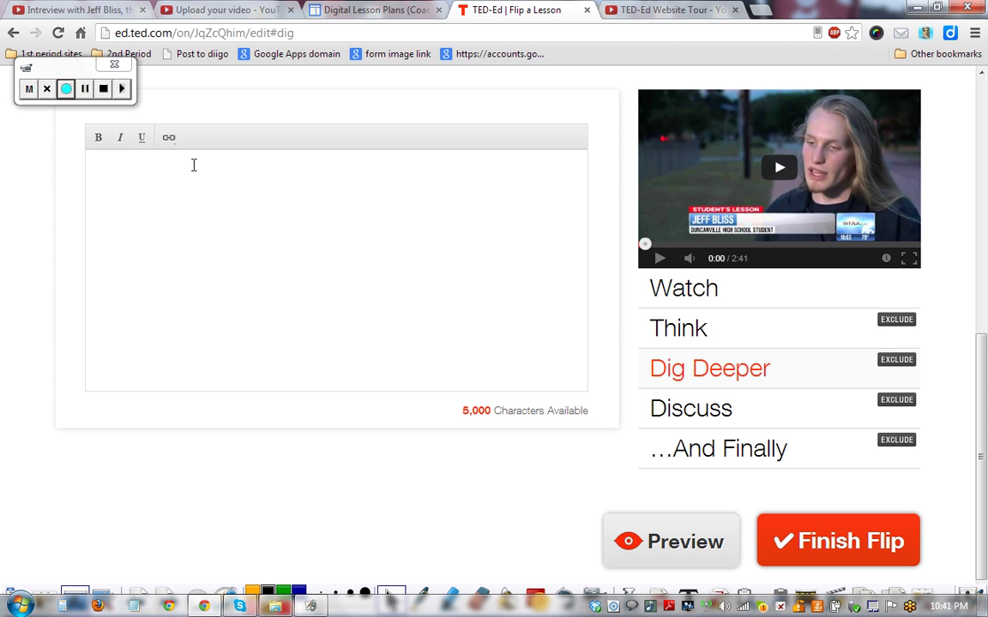
click(690, 410)
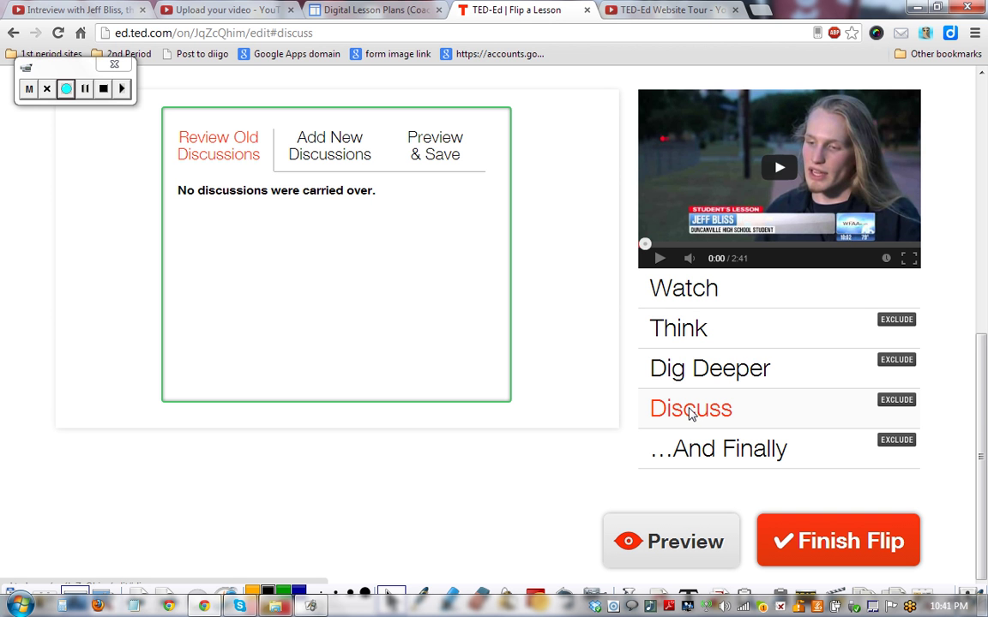
click(705, 450)
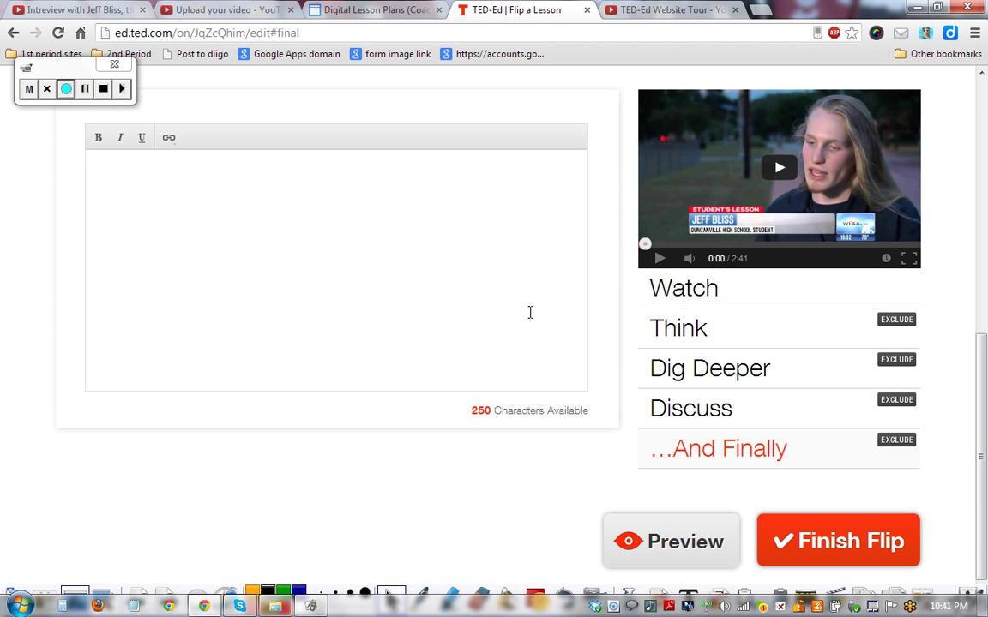
- Preview the lesson and check both Think questions, choosing answer A in the multiple-choice one
click(691, 545)
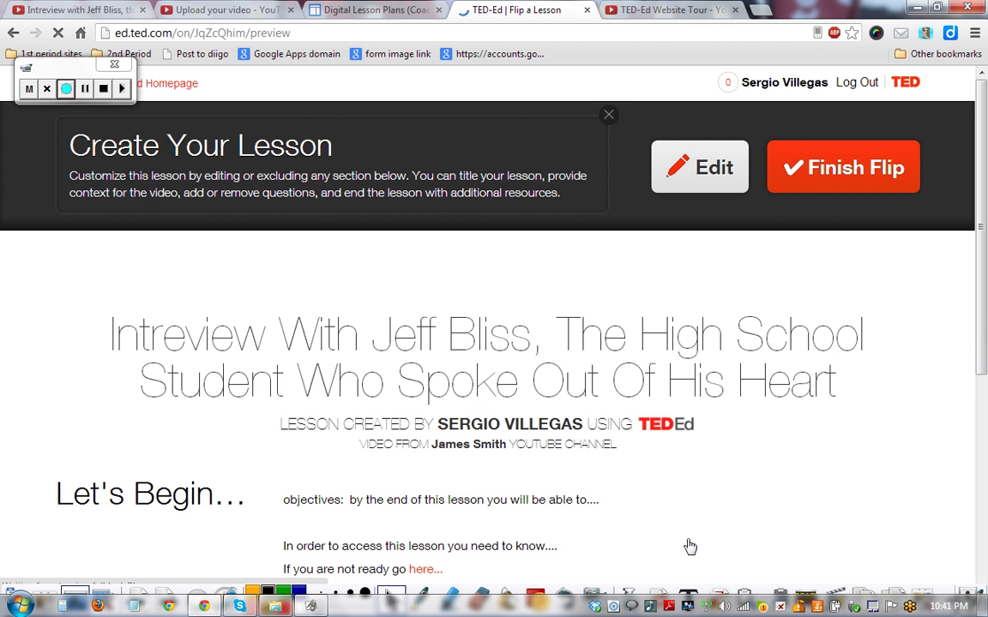
drag(984, 124, 977, 347)
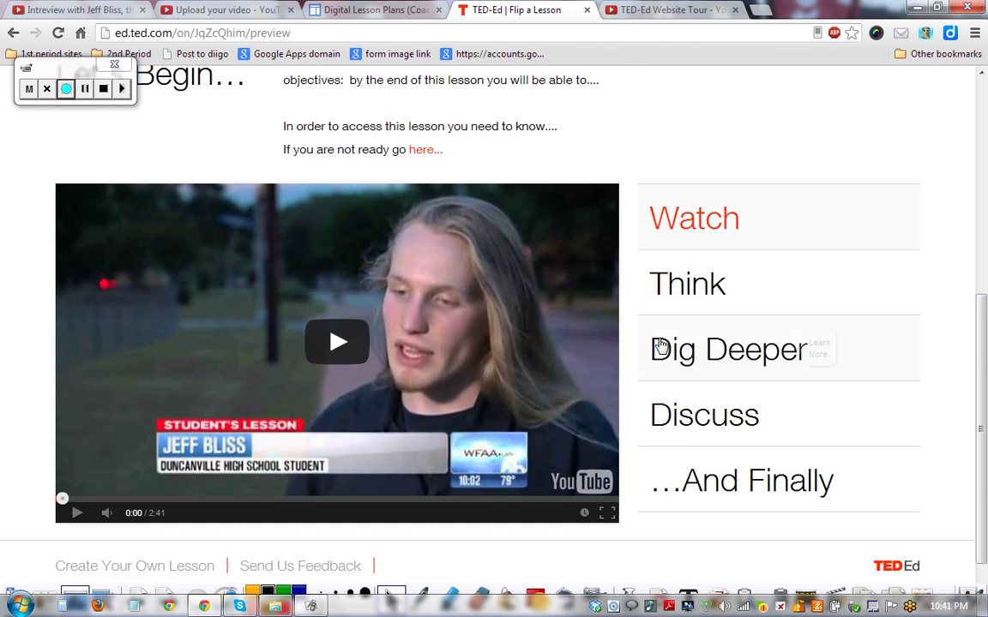
click(679, 283)
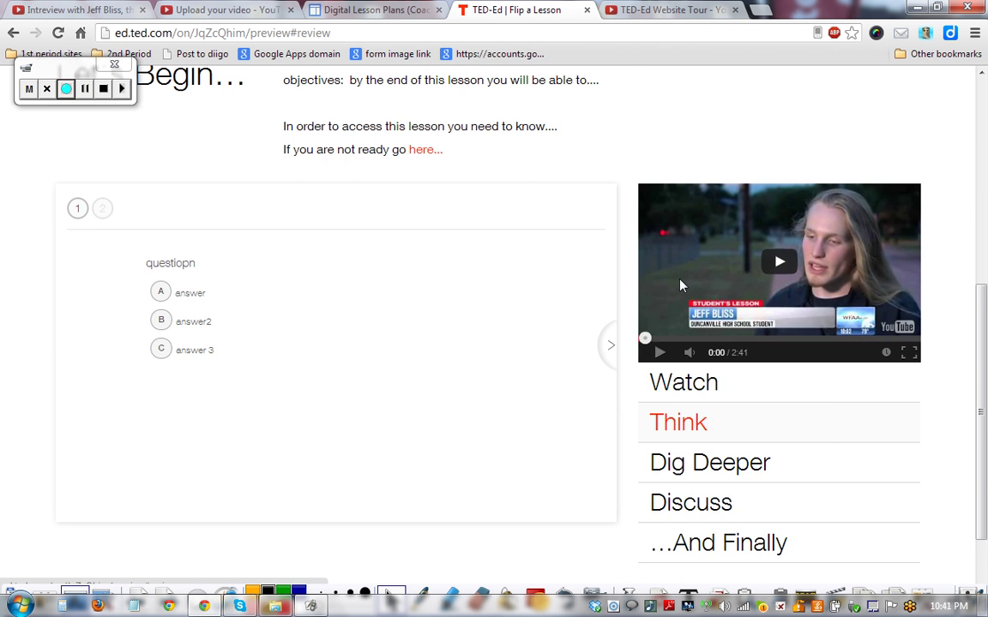
click(163, 292)
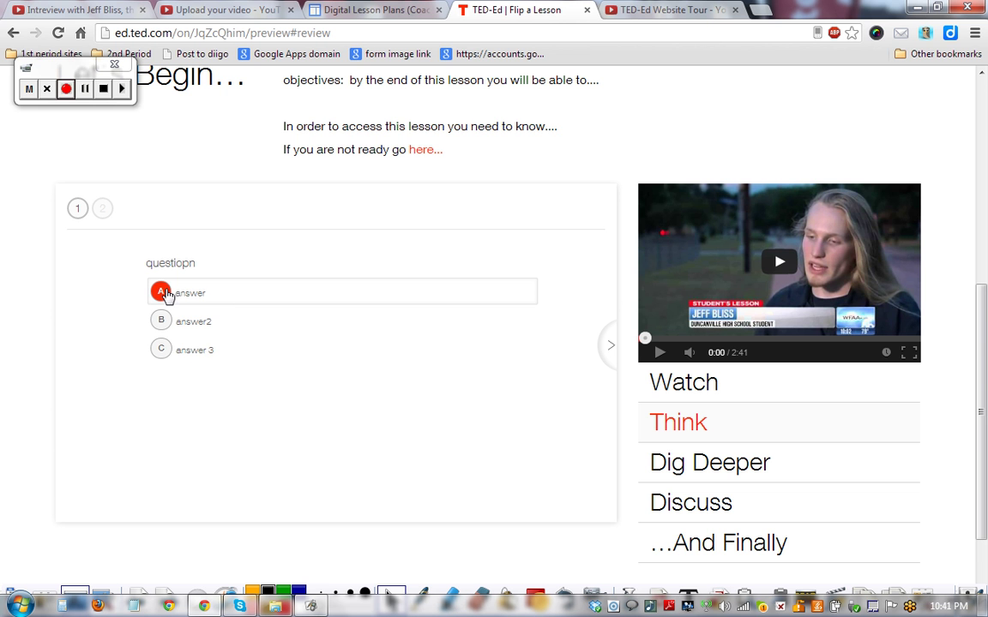
click(101, 211)
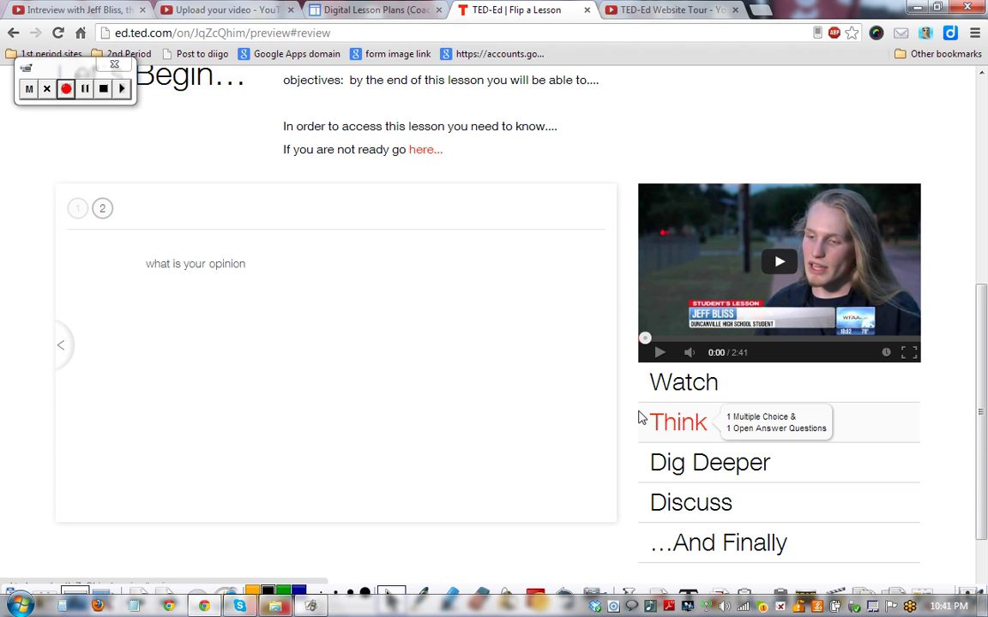
- Check the Dig Deeper, Discuss and …And Finally sections in the lesson preview
click(677, 464)
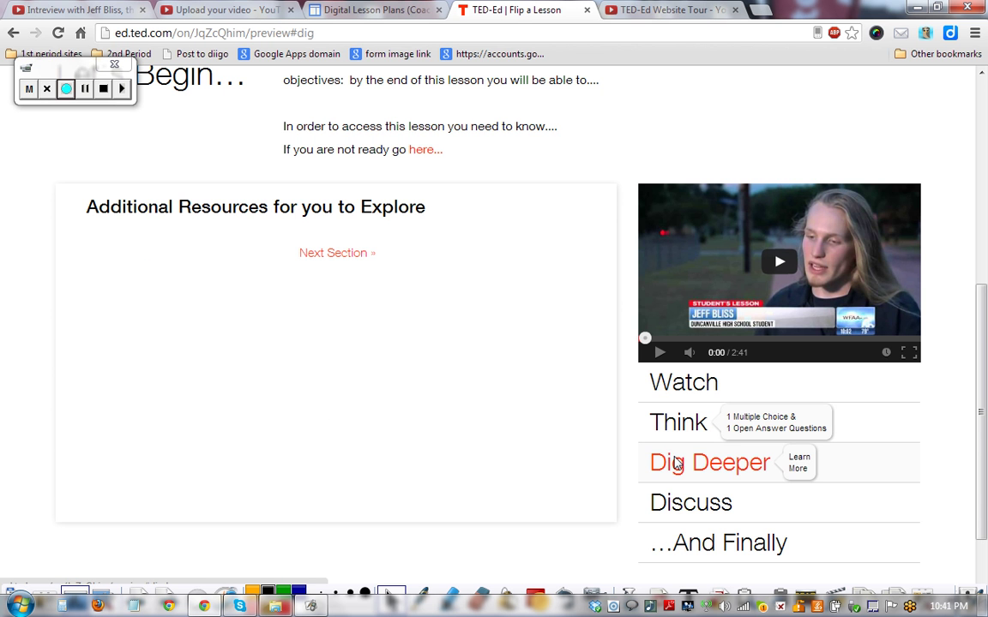
click(693, 519)
click(717, 544)
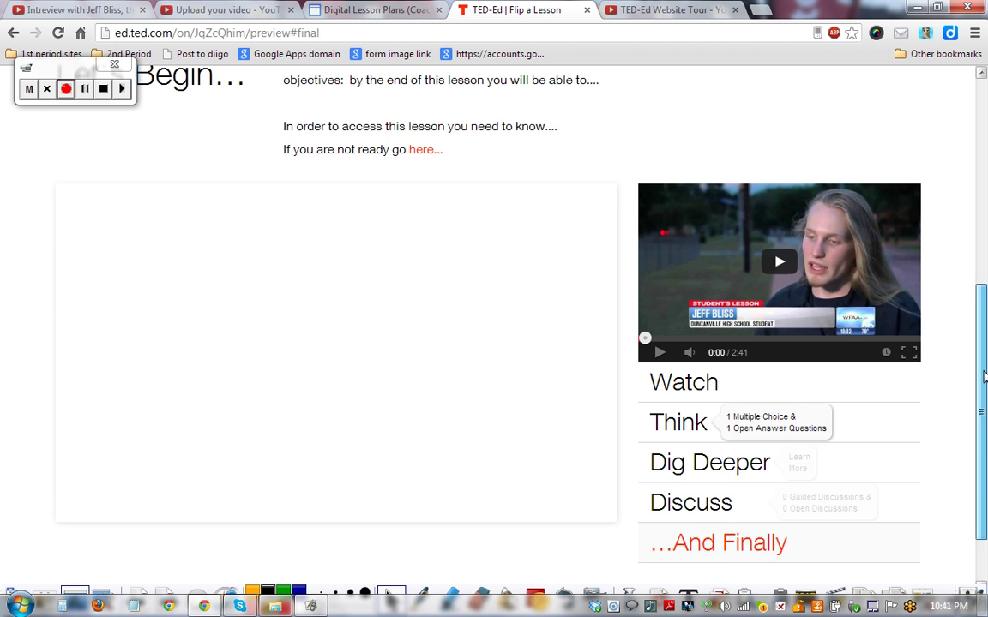
scroll(984, 428, down, 2)
drag(983, 534, 983, 235)
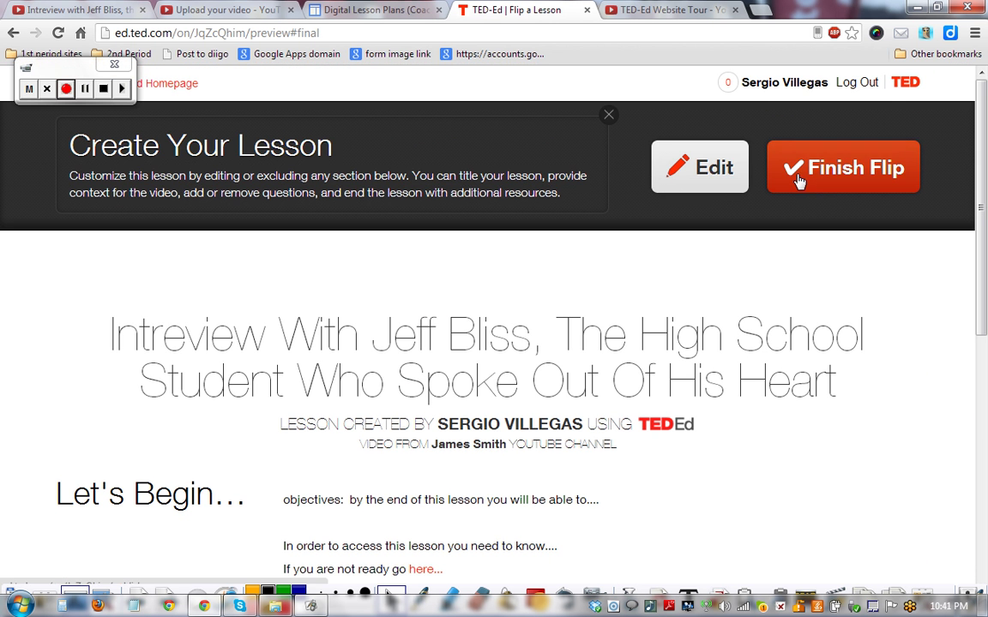